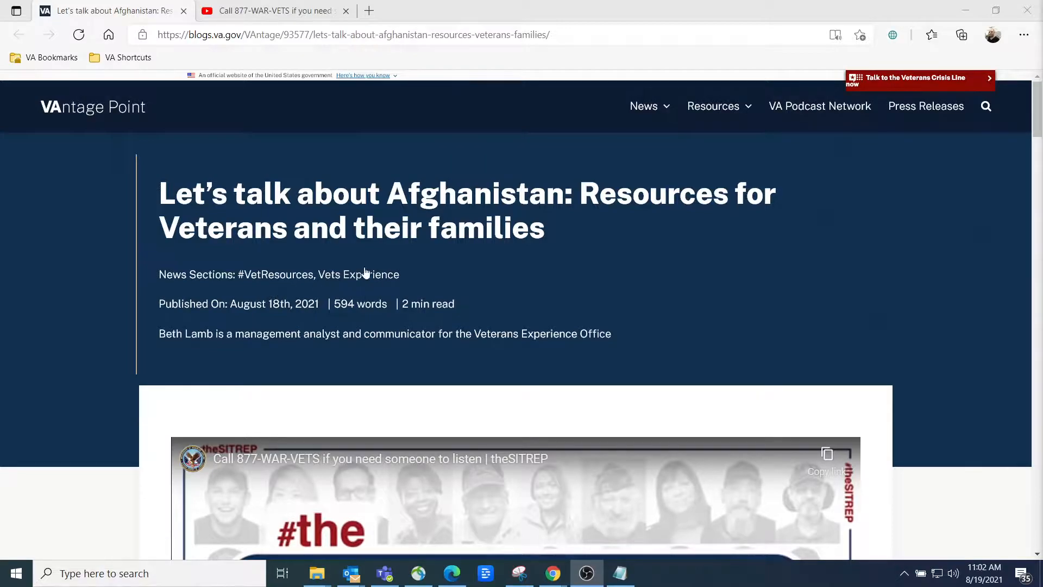
Step: Examine the published Afghanistan resources post and the SITREP video embedded above its text
scroll(380, 272, "down", 3)
scroll(620, 179, "down", 3)
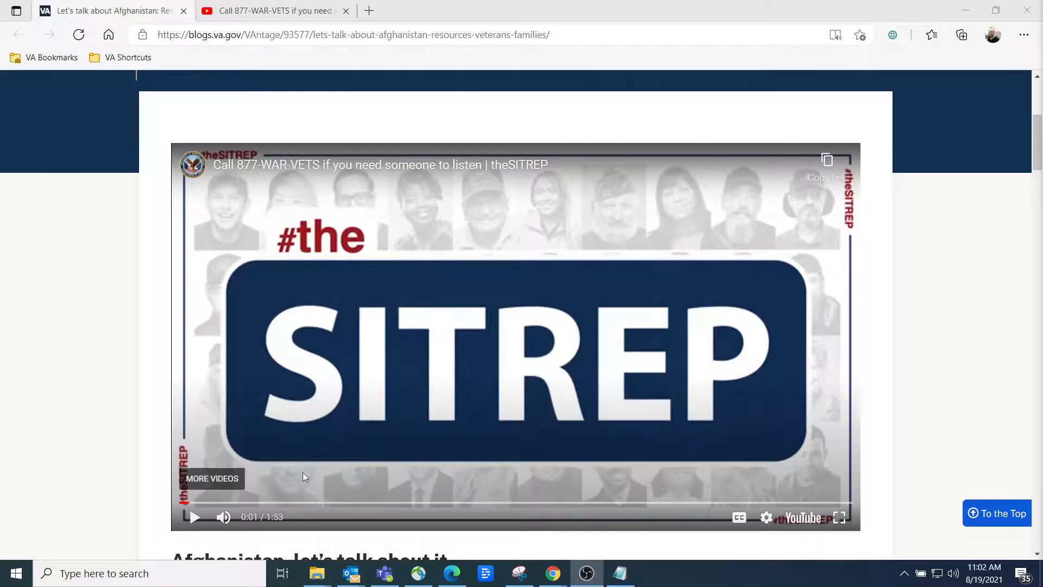
scroll(258, 195, "down", 2)
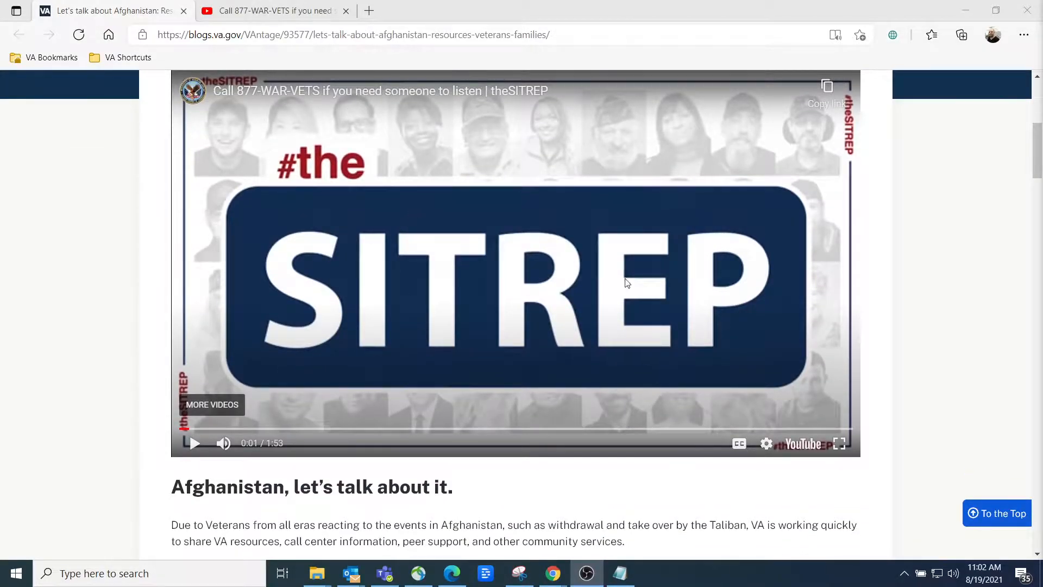
scroll(579, 379, "down", 3)
scroll(248, 112, "up", 8)
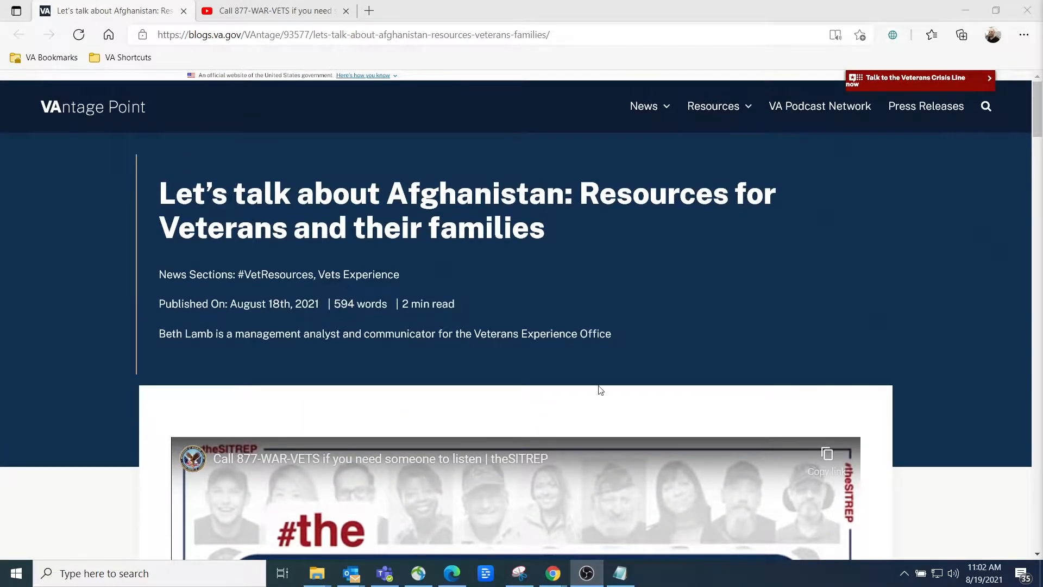
Step: Switch to the WordPress Edit Post window in Chrome and examine the embedded video in the post's preview
mouse_move(560, 581)
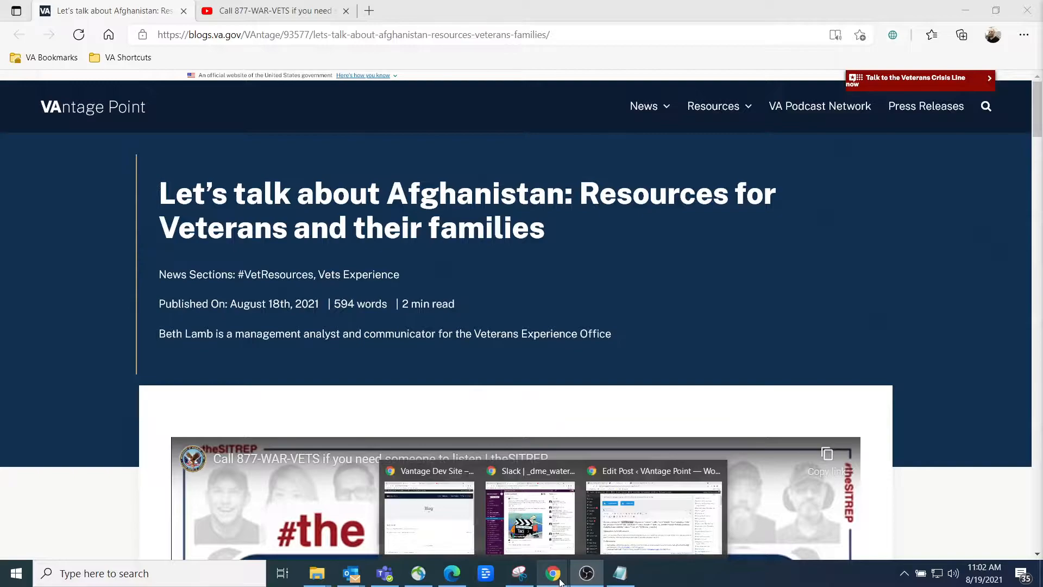
left_click(652, 521)
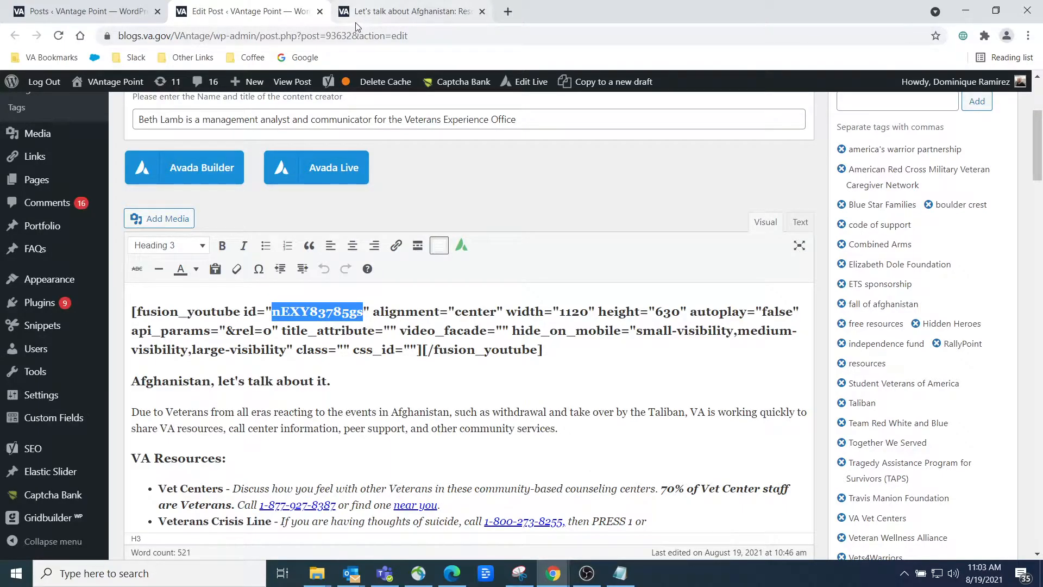
left_click(421, 13)
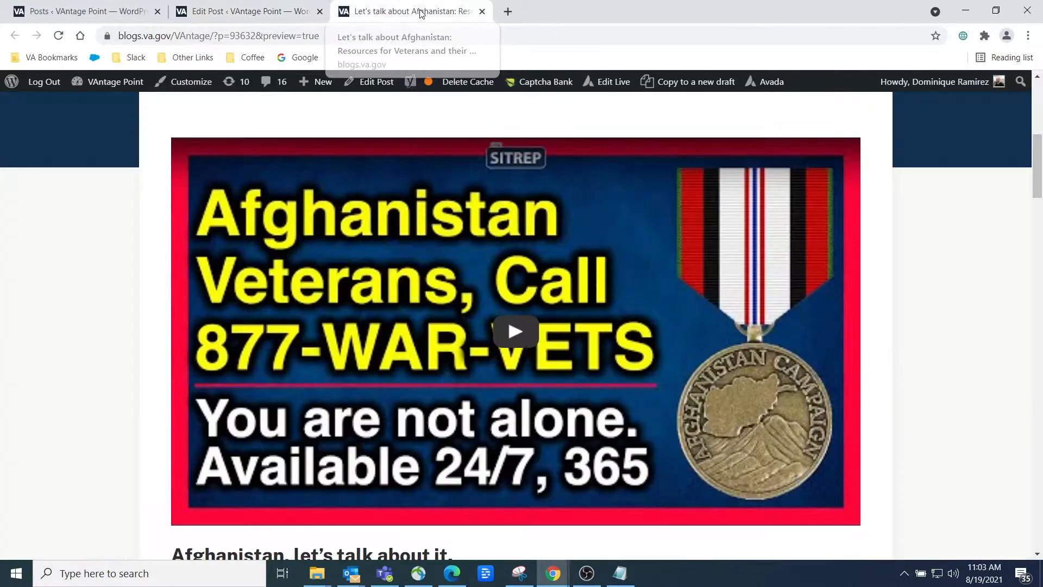
scroll(416, 122, "up", 8)
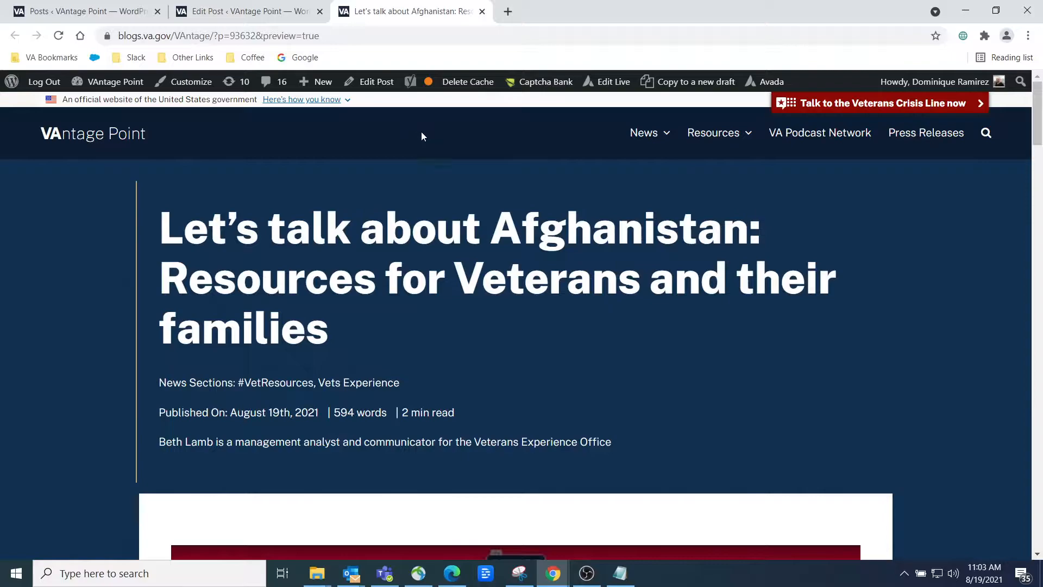
scroll(422, 135, "down", 3)
scroll(377, 197, "down", 4)
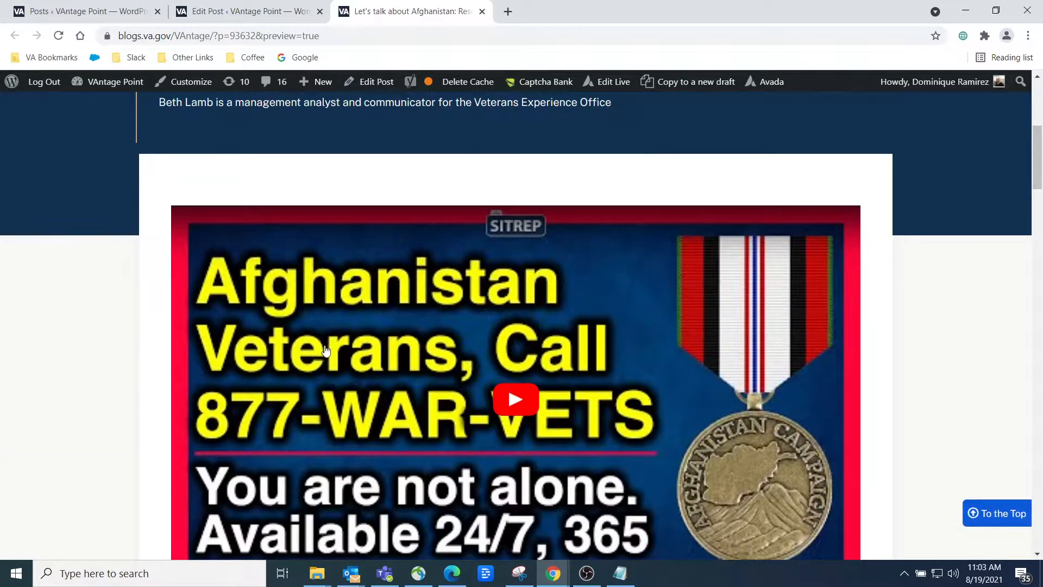
scroll(310, 357, "up", 6)
Step: Return to the post editor and highlight the complete fusion_youtube shortcode above the first heading
left_click(251, 11)
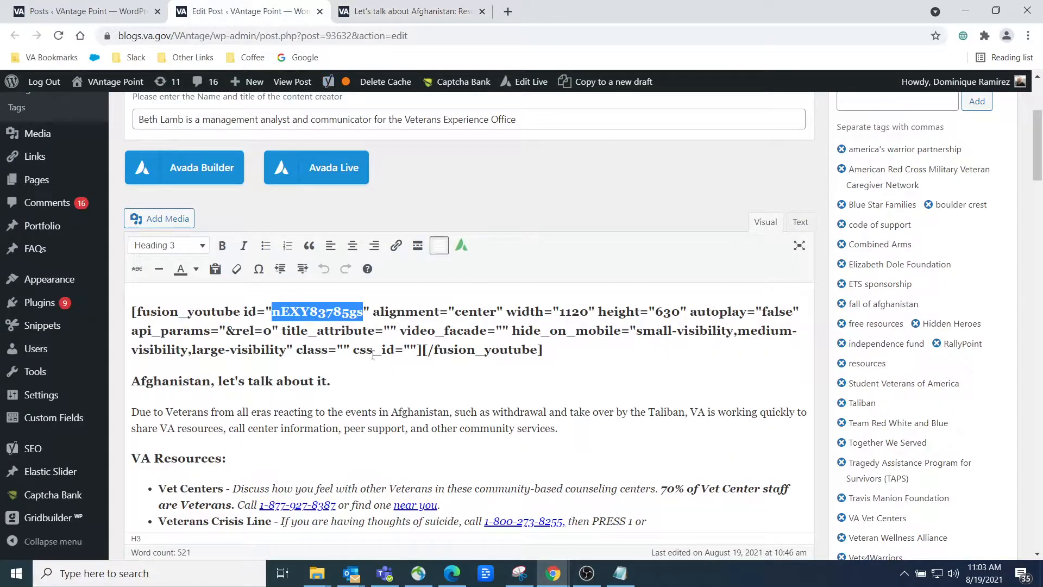
left_click(353, 350)
left_click(565, 350)
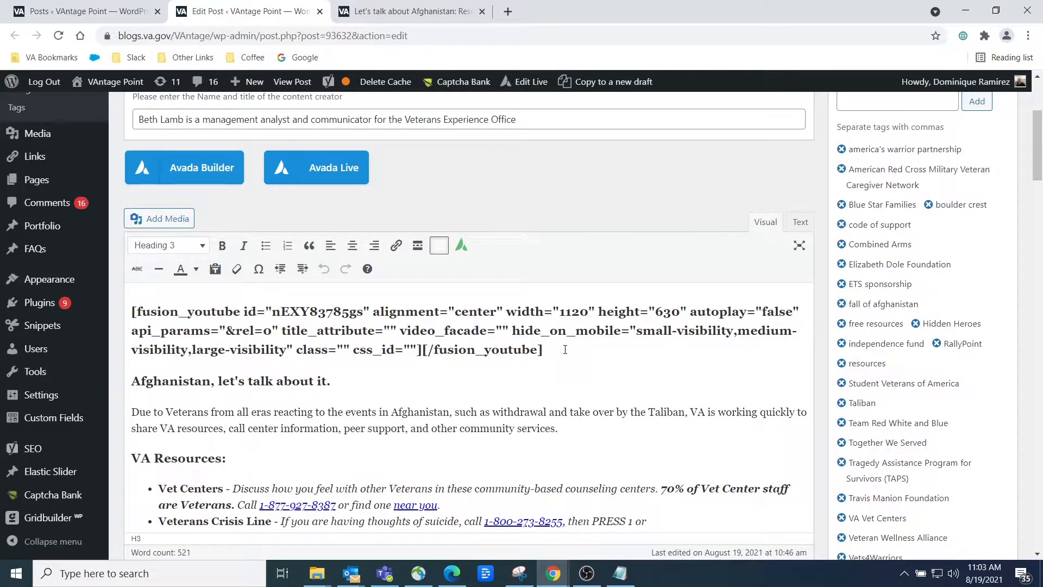
left_click_drag(563, 349, 118, 306)
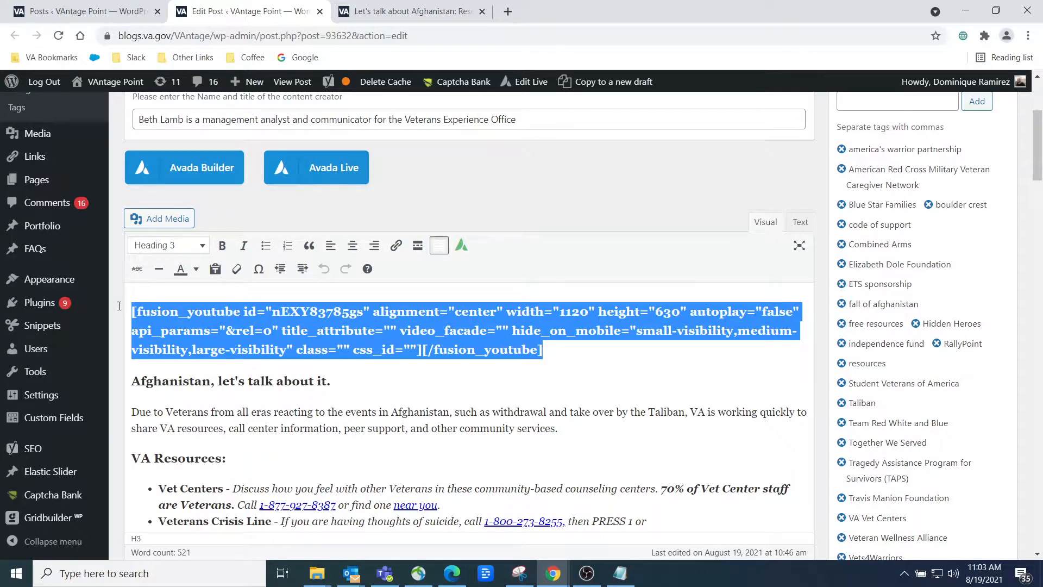
left_click_drag(120, 306, 217, 310)
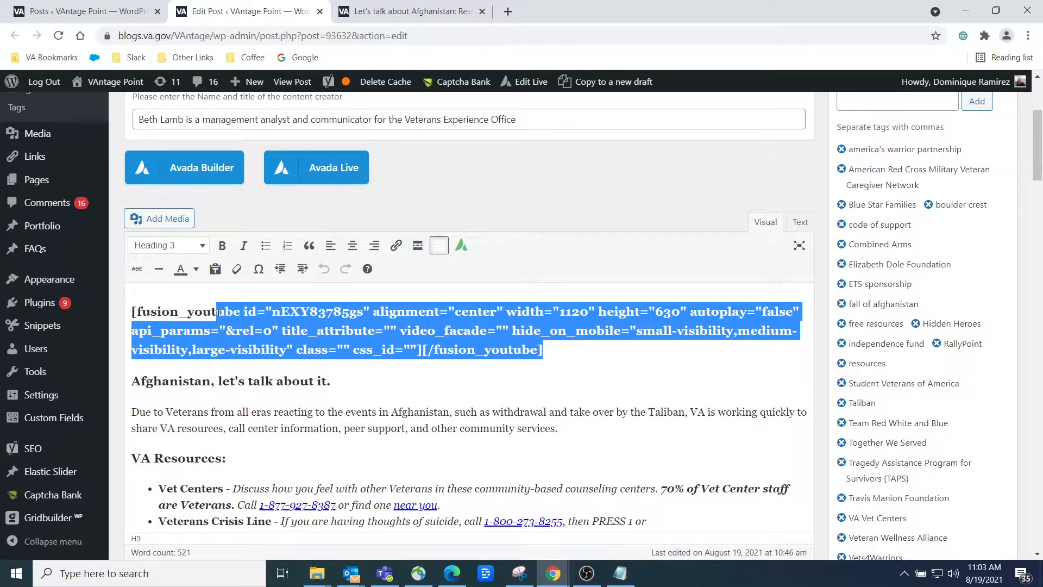
left_click(218, 309)
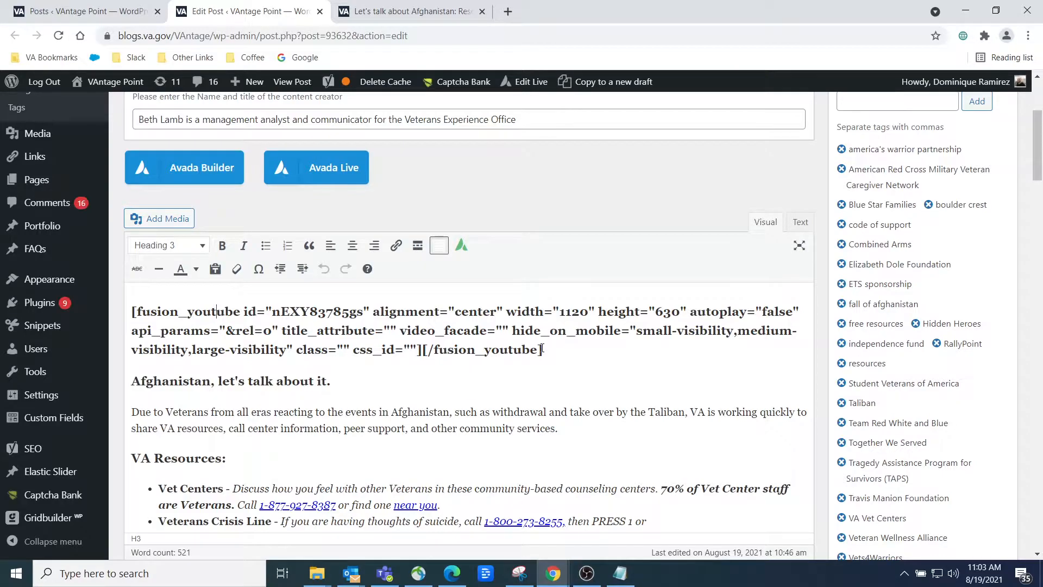
left_click_drag(543, 349, 121, 310)
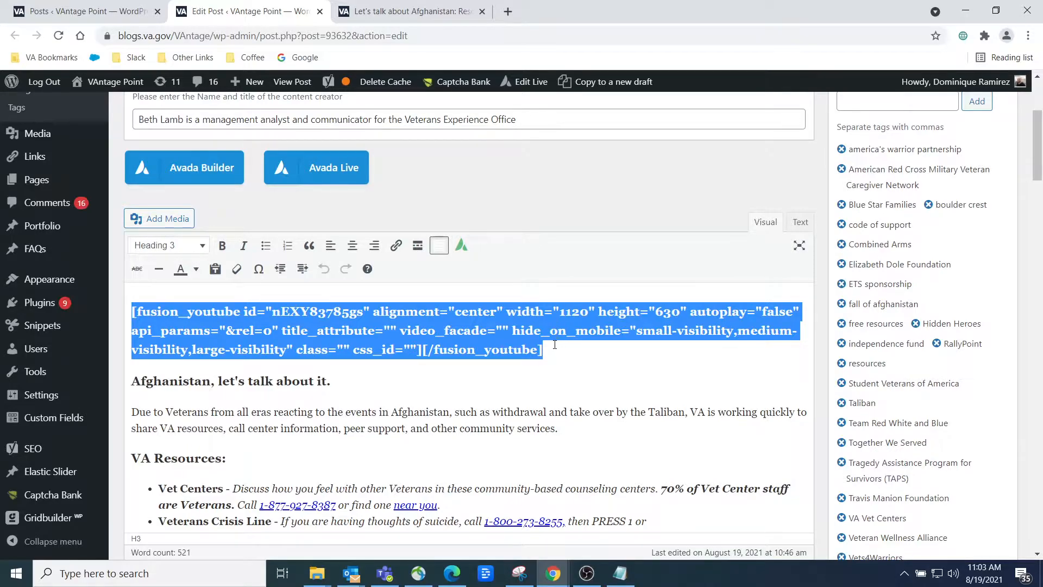
Step: Highlight the video ID nEXY83785gs in the shortcode and compare it with the address of the video's YouTube page in Edge
left_click(412, 326)
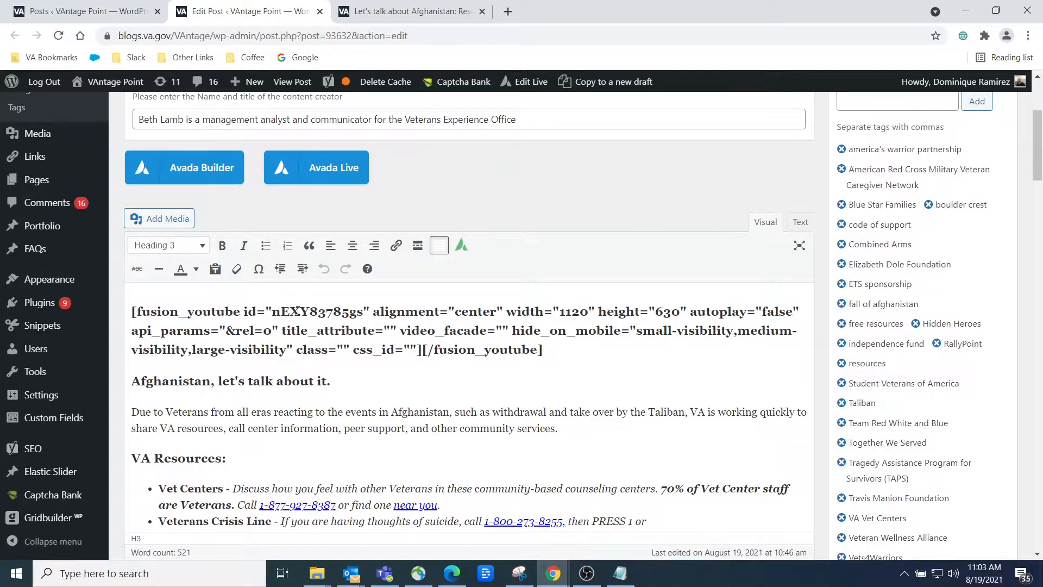
left_click_drag(273, 312, 364, 311)
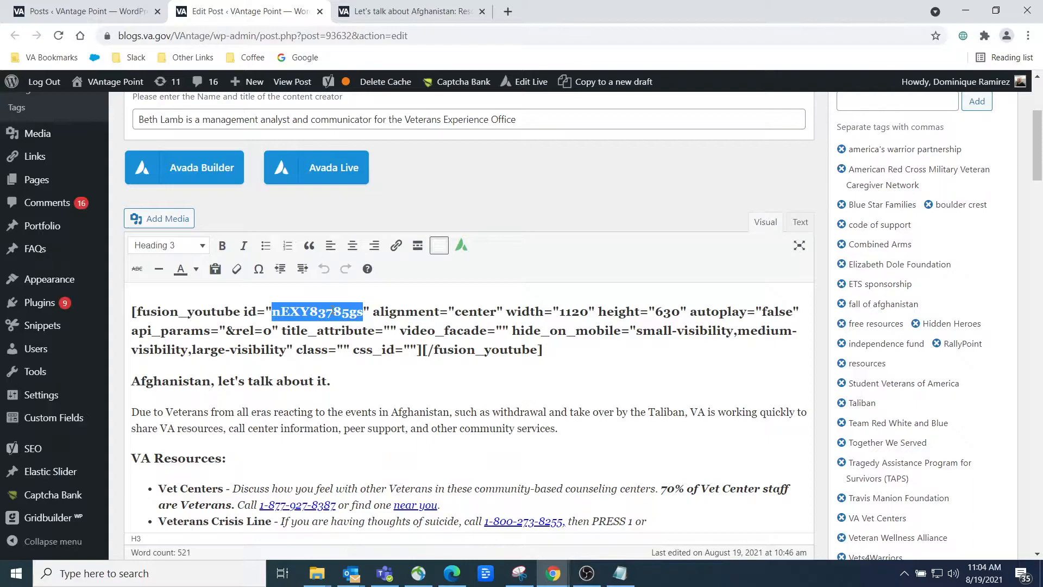
key("alt+Tab")
key("alt+Tab")
key("alt+Tab")
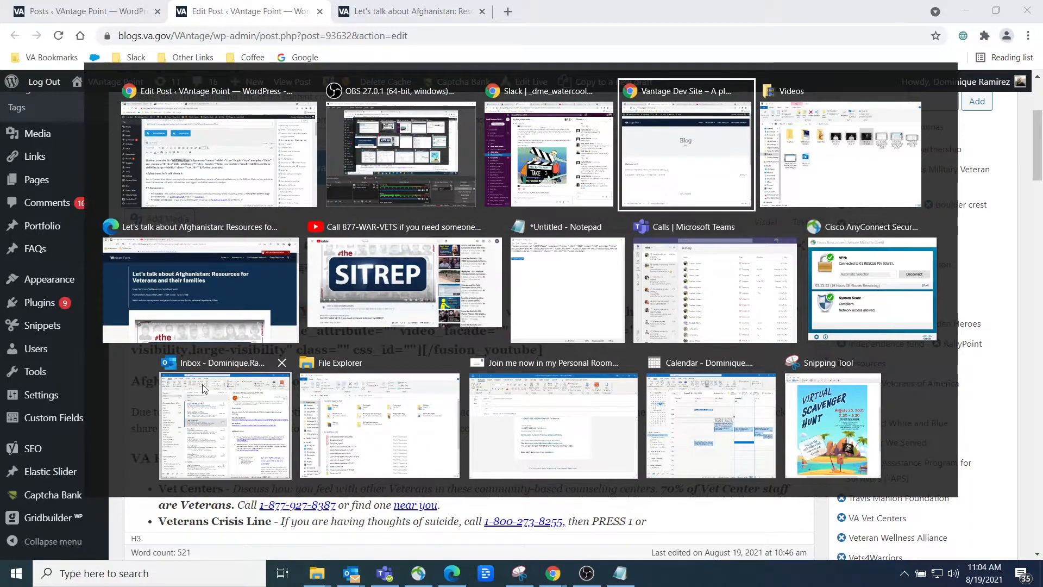
left_click(195, 304)
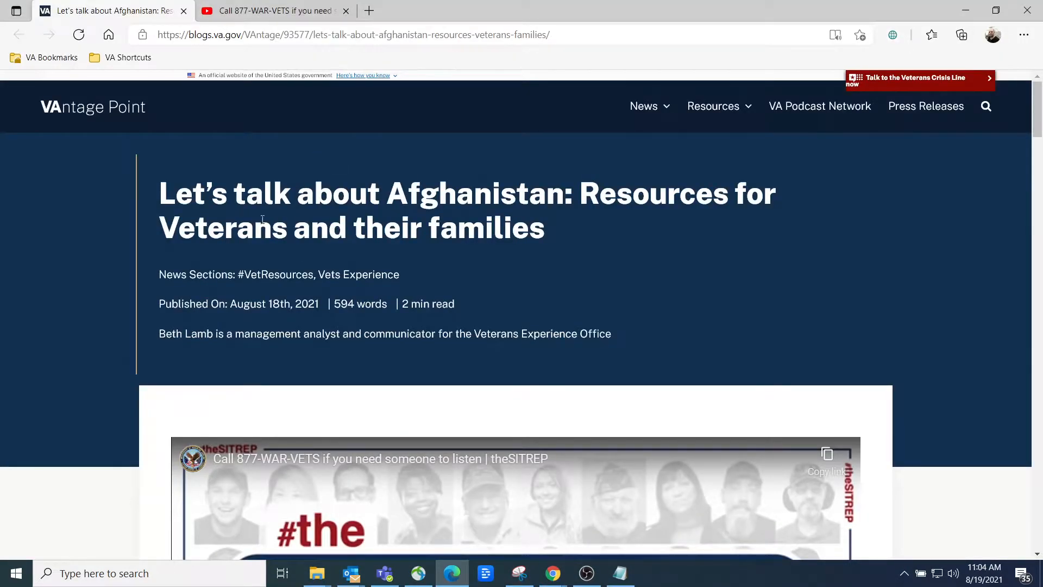
scroll(52, 214, "down", 3)
scroll(60, 233, "up", 3)
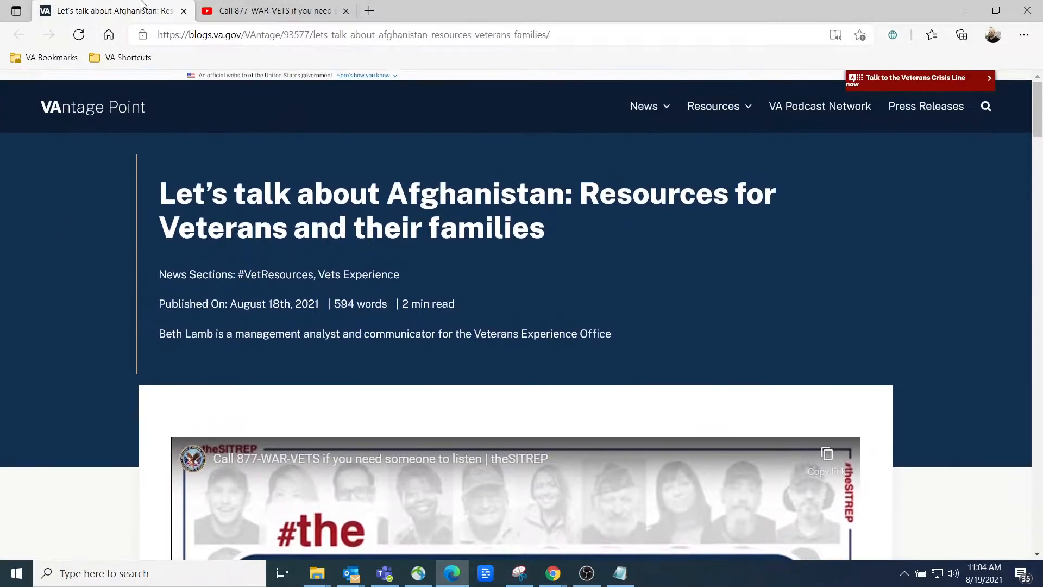
left_click(230, 12)
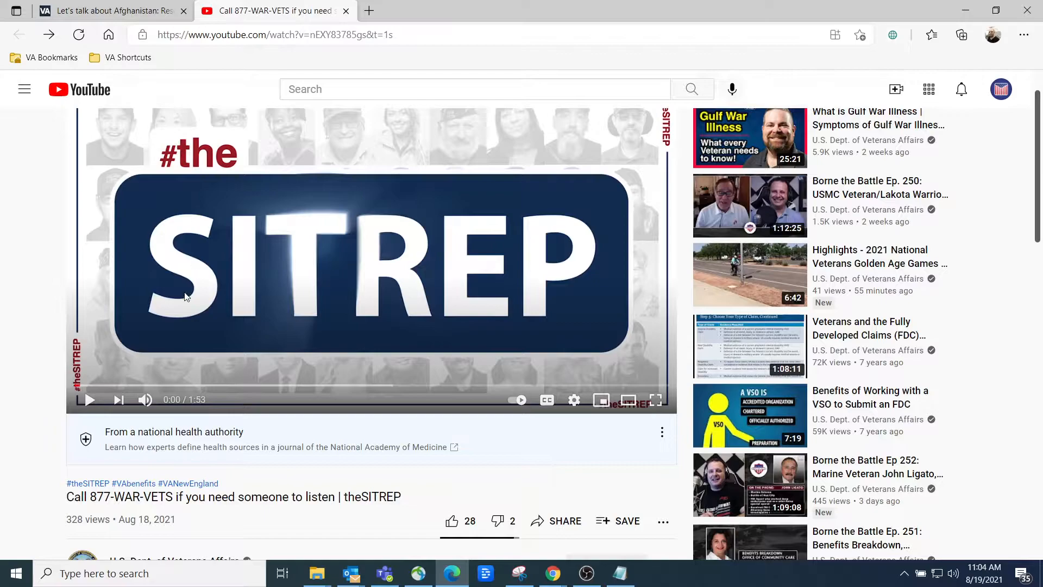
scroll(242, 443, "up", 1)
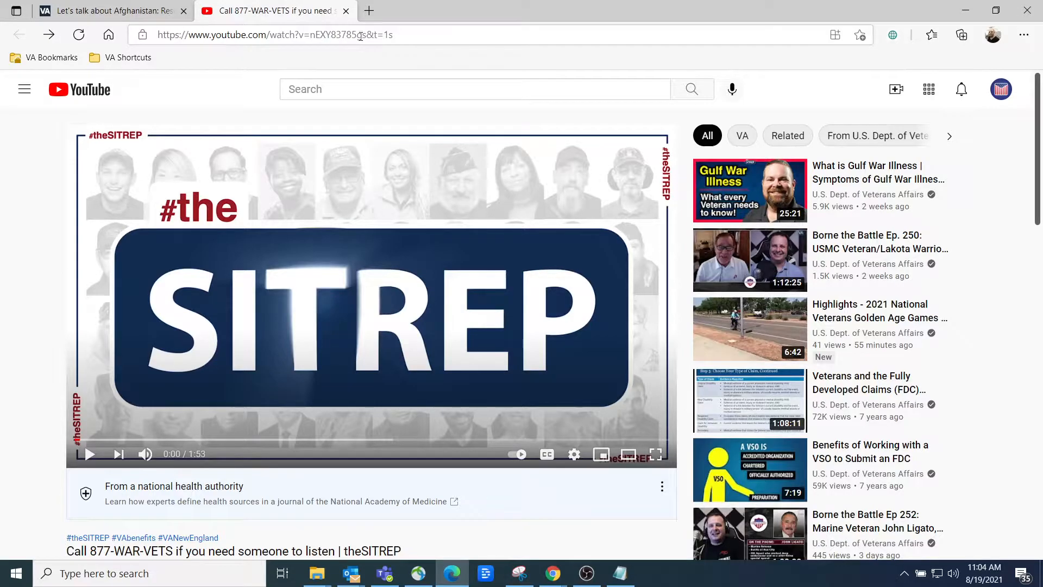
Step: Switch to the untitled Notepad document holding the shortcode and place its window over the WordPress post editor
key("alt+Tab")
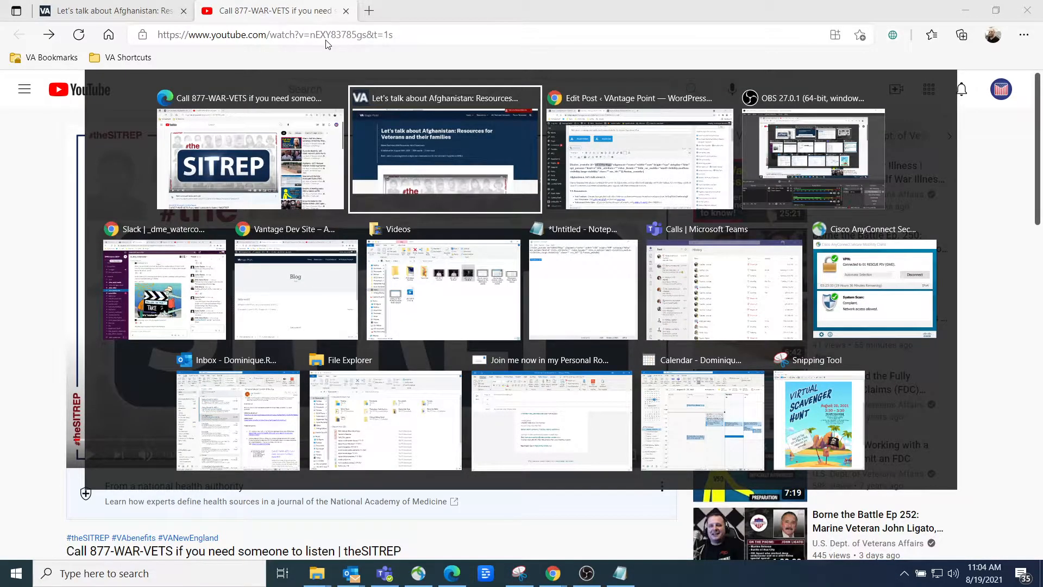
key("alt+Tab")
key("alt+Tab")
key("alt+Tab")
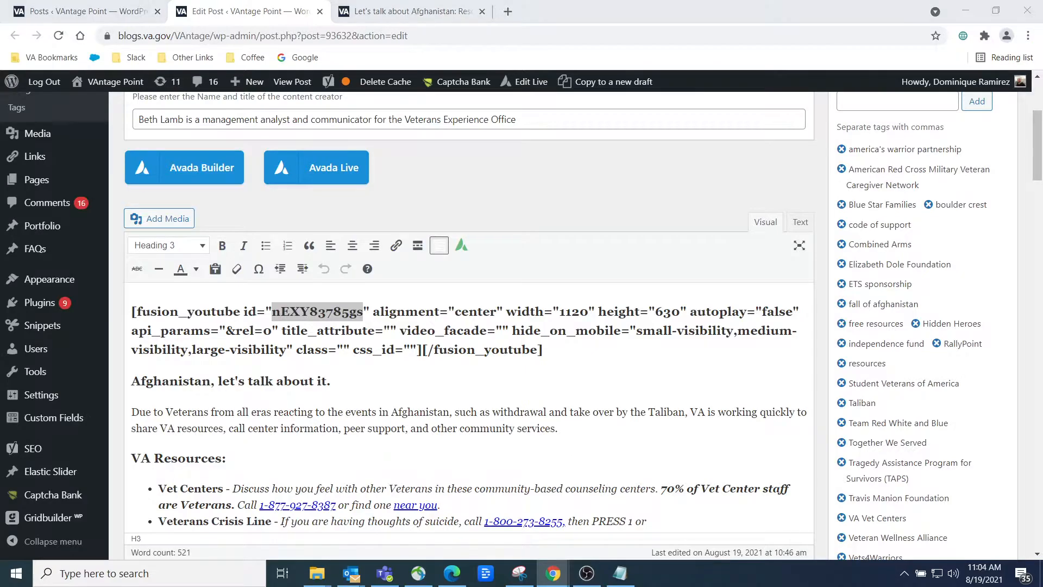
key("alt+Tab")
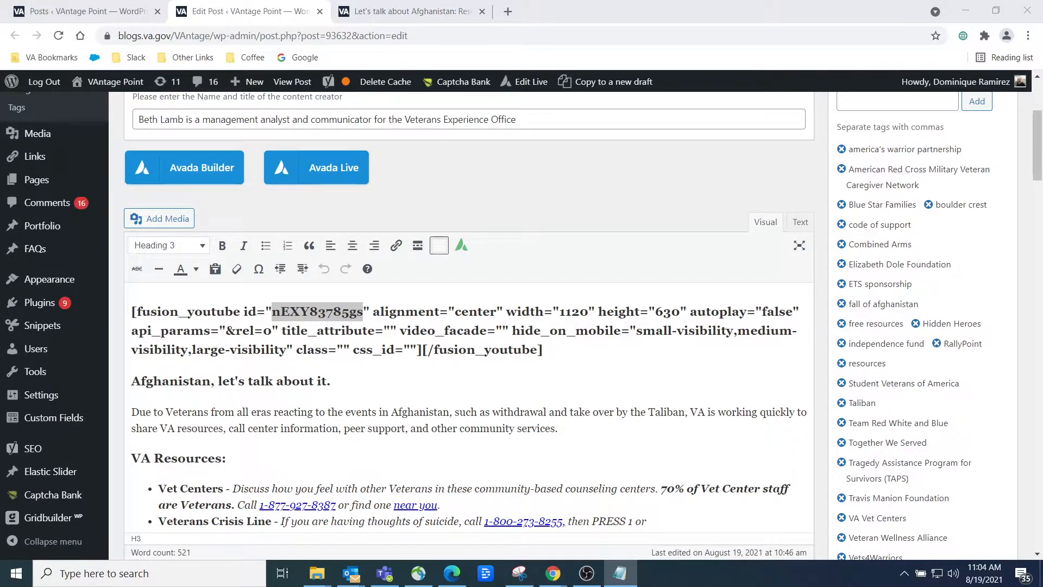
left_click_drag(481, 586, 509, 137)
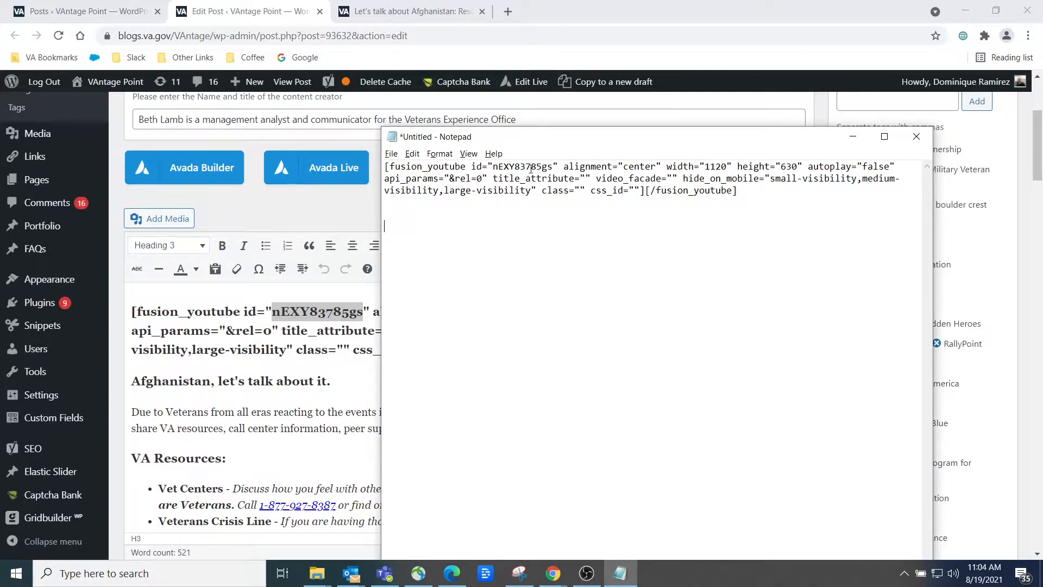
key("alt+Tab")
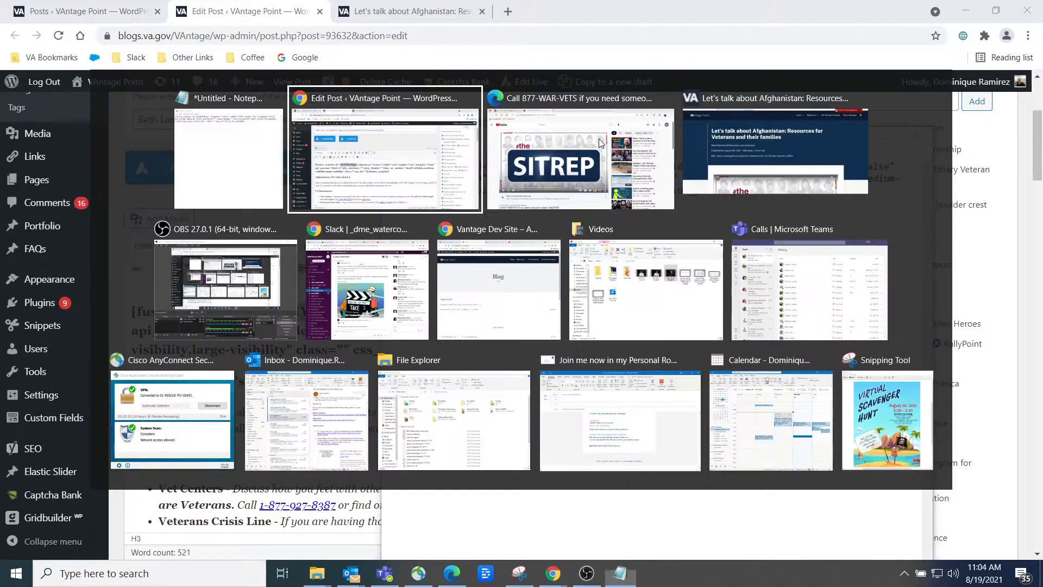
key("alt+Tab")
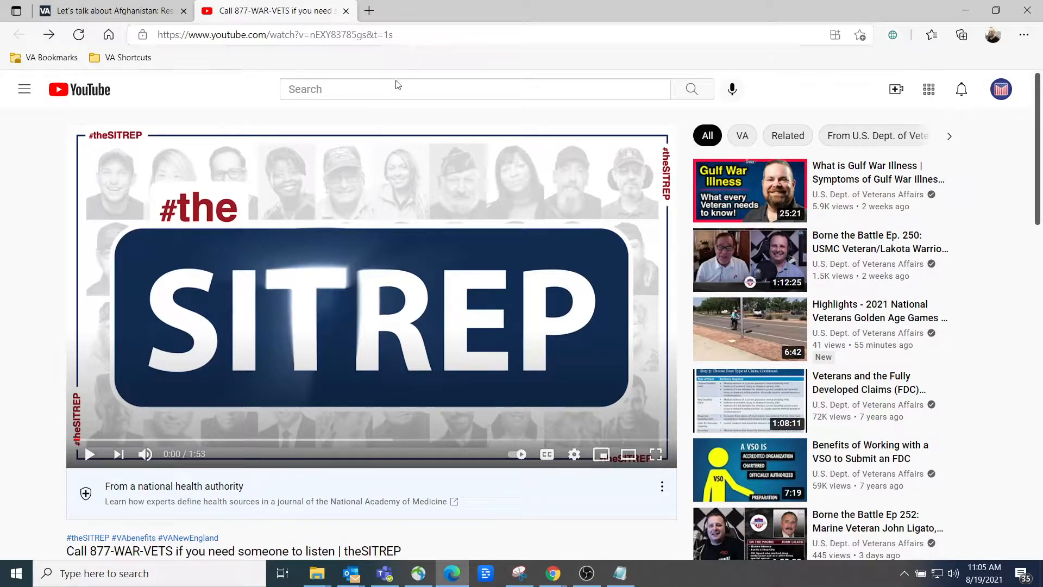
scroll(340, 230, "down", 1)
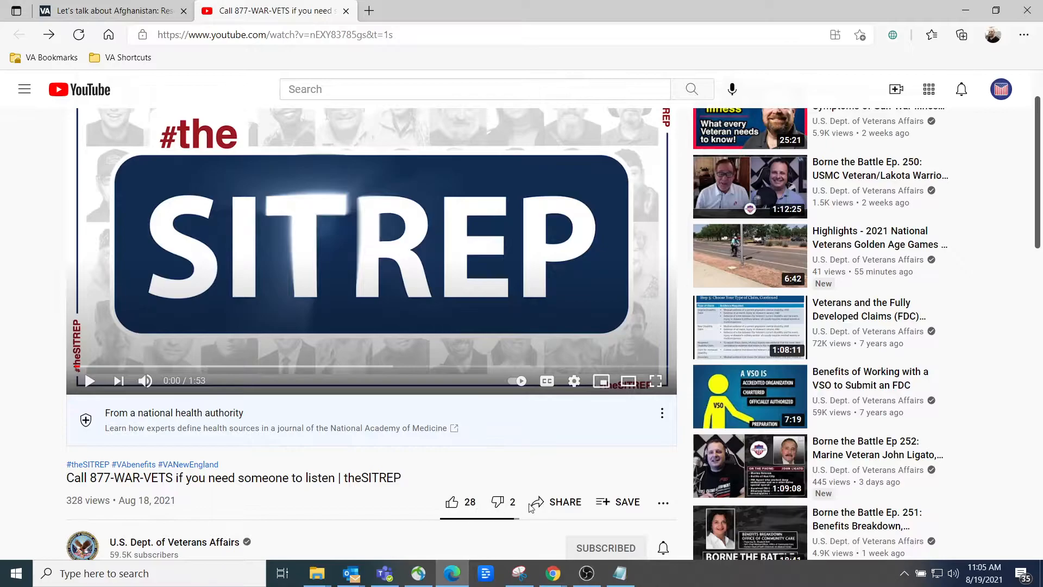
left_click(558, 499)
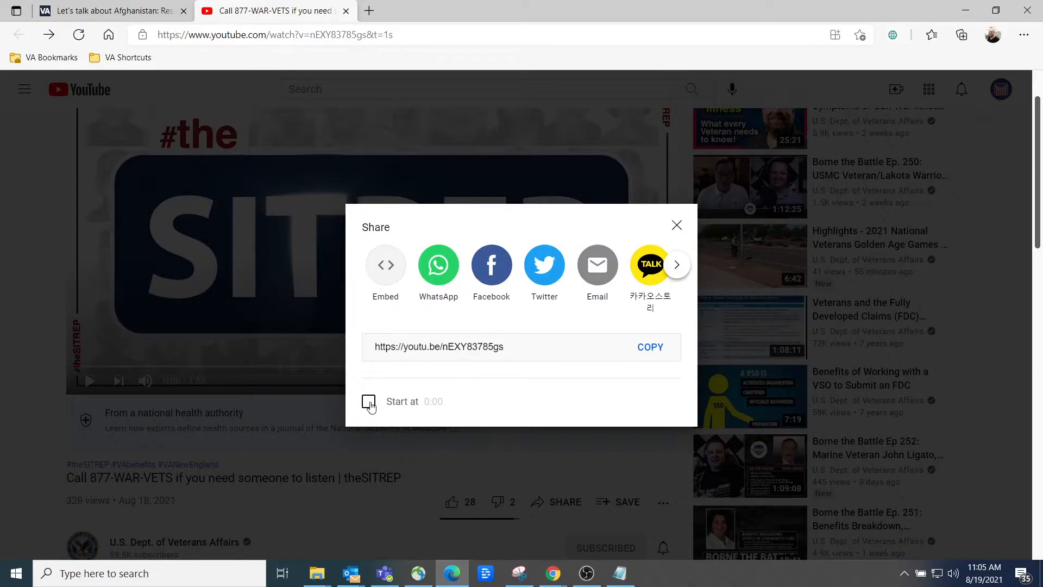
left_click(648, 347)
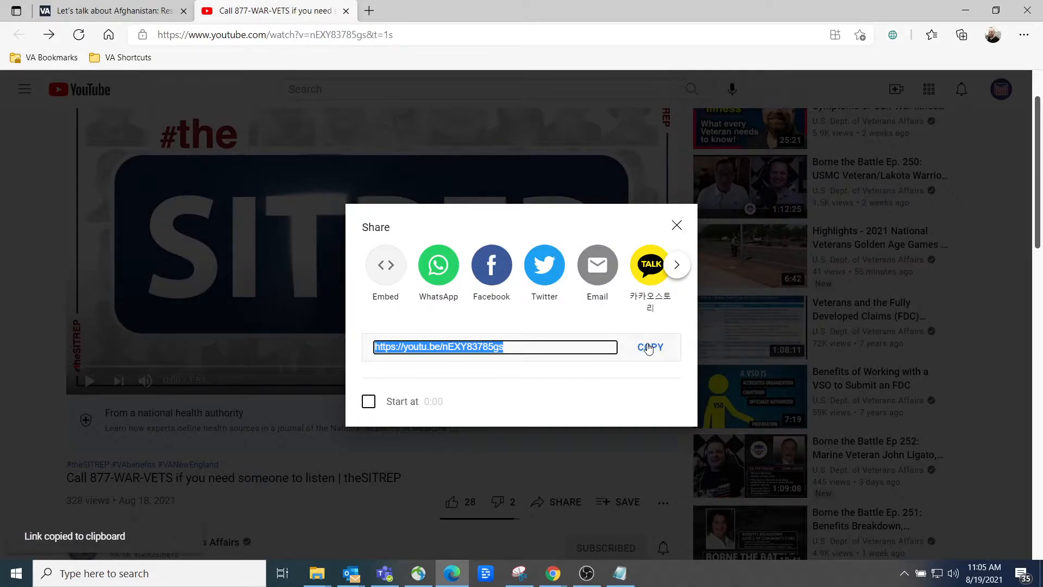
key("alt+Tab")
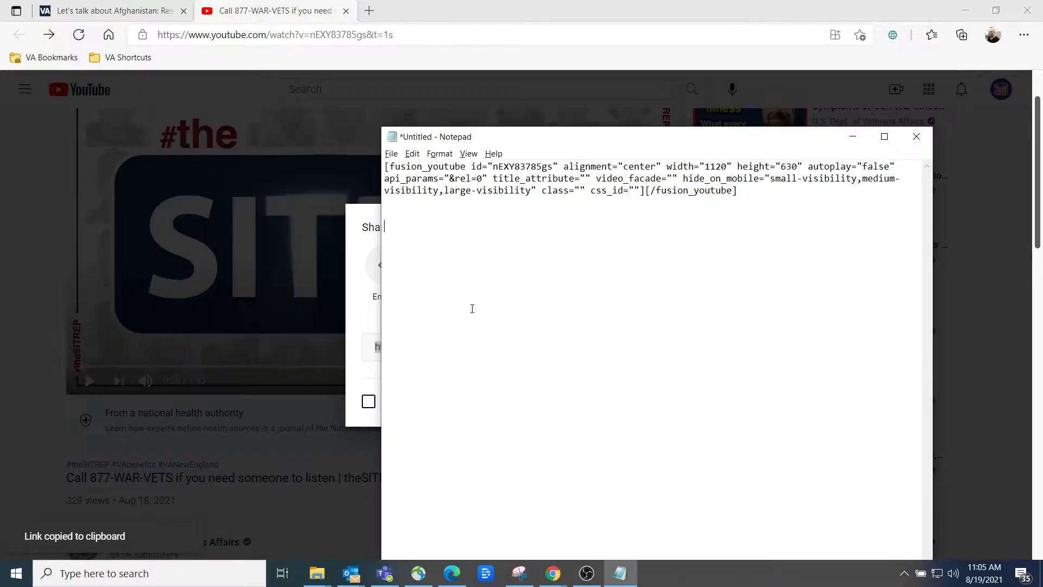
key("ctrl+v")
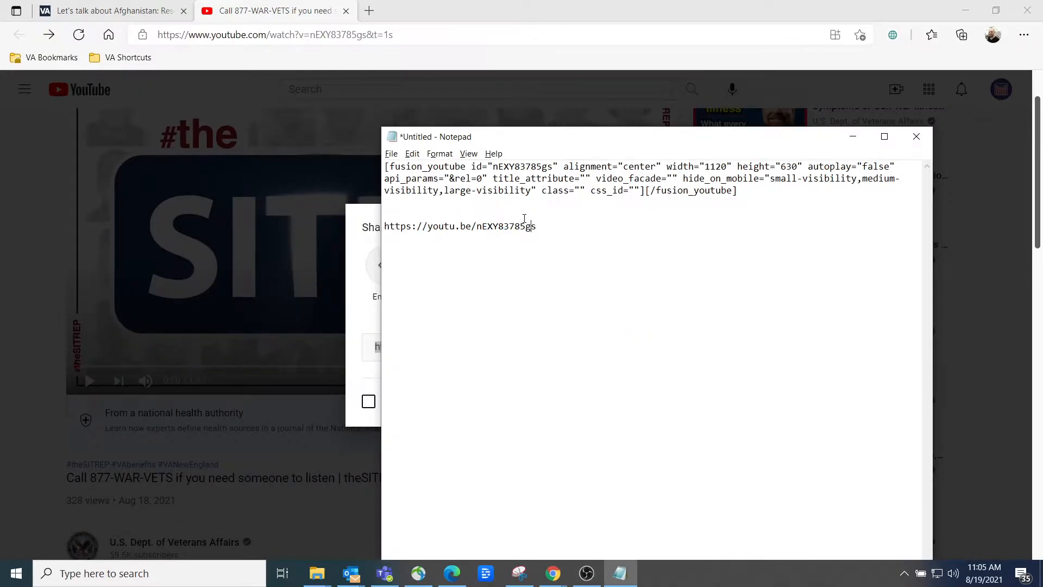
key("Delete")
key("Delete")
key("Delete")
key("Delete")
key("Delete")
key("Delete")
key("Delete")
key("Delete")
key("Delete")
key("Delete")
key("Delete")
key("Delete")
key("Delete")
key("Delete")
key("Delete")
key("Delete")
key("Delete")
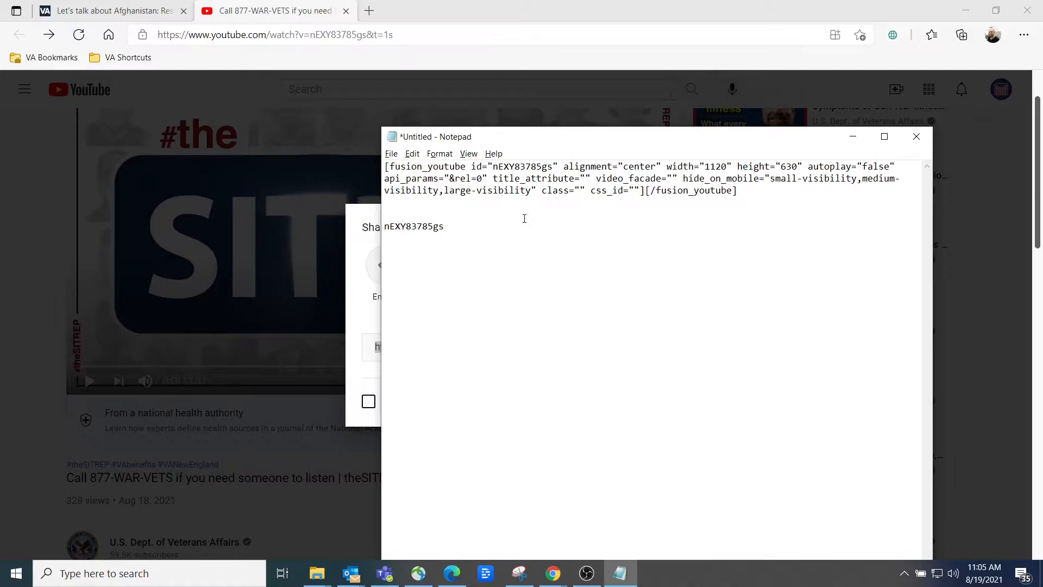
key("shift+End")
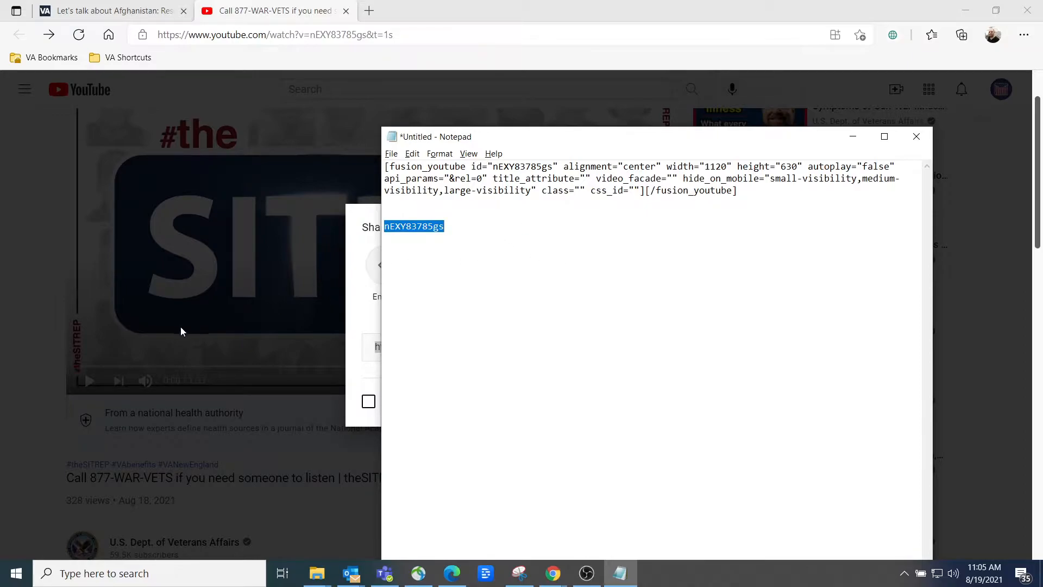
Step: Return to the YouTube page in Edge and close the video's Share dialog
left_click(194, 408)
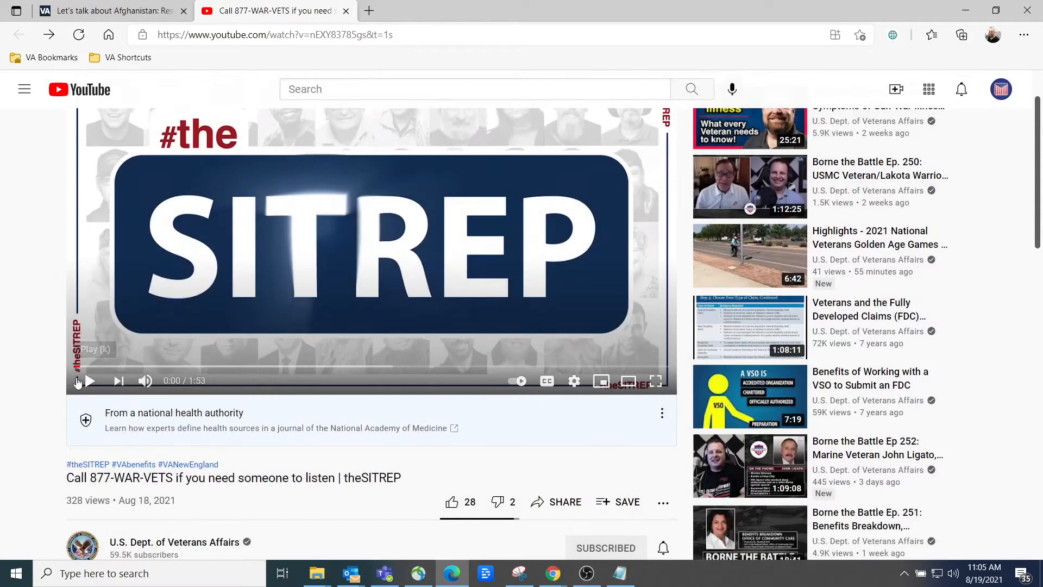
Step: Open the U.S. Dept. of Veterans Affairs channel and its upload "Highlights - 2021 National Veterans Golden Age Games at Home", and pause the video
scroll(172, 339, "down", 4)
left_click(173, 321)
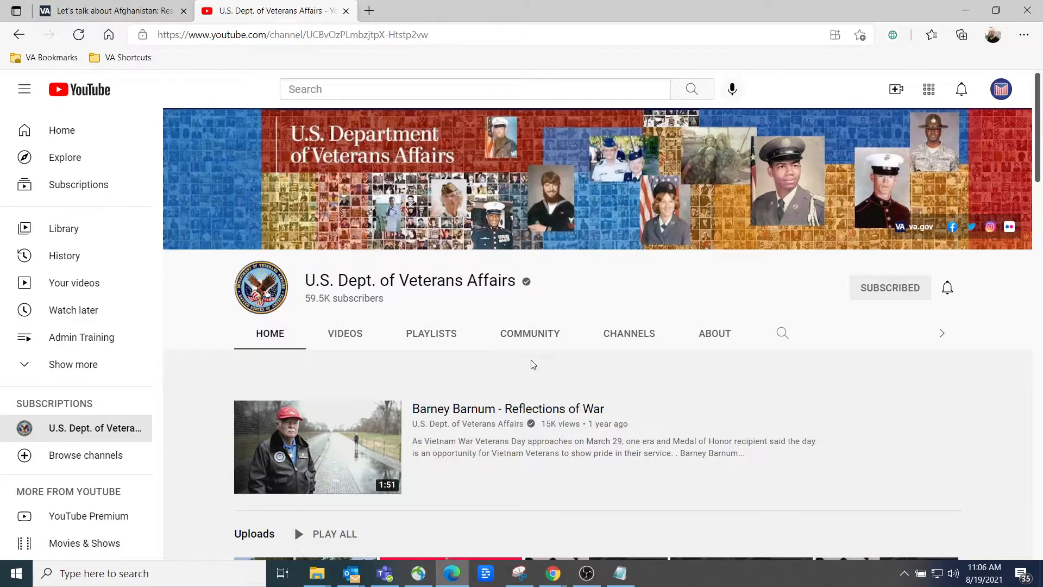
scroll(534, 367, "down", 5)
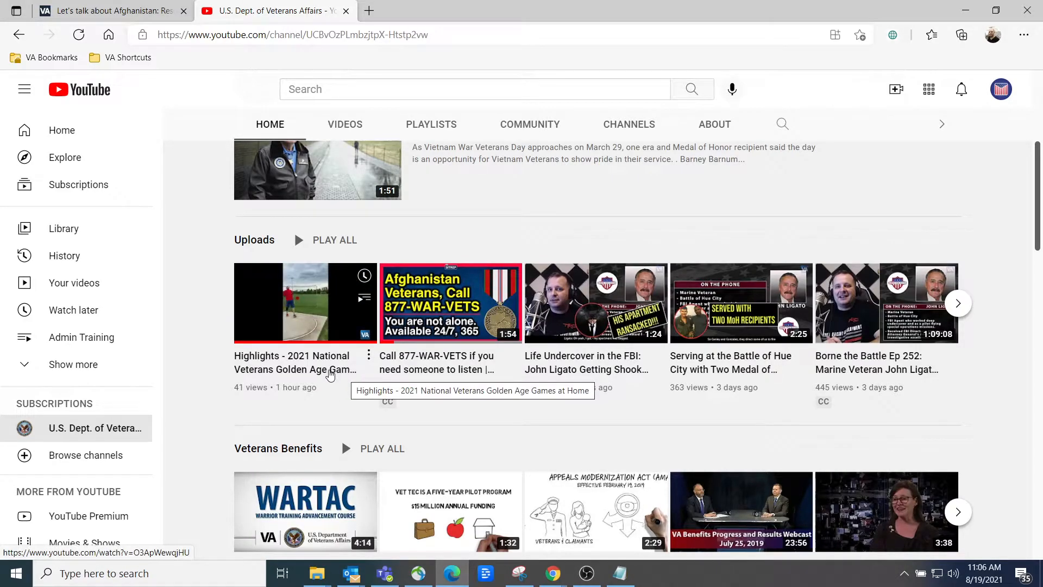
left_click(328, 373)
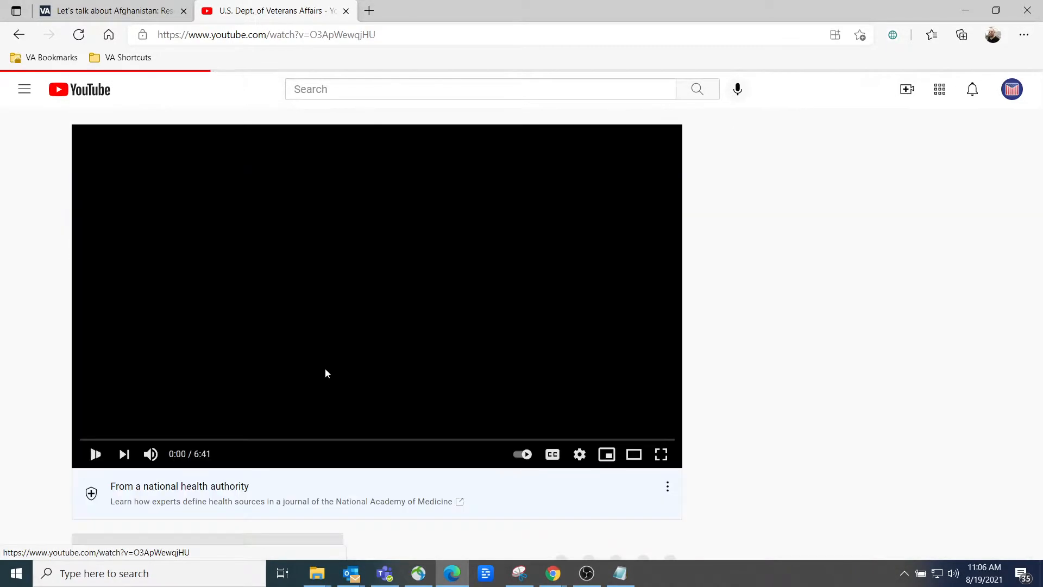
left_click(302, 316)
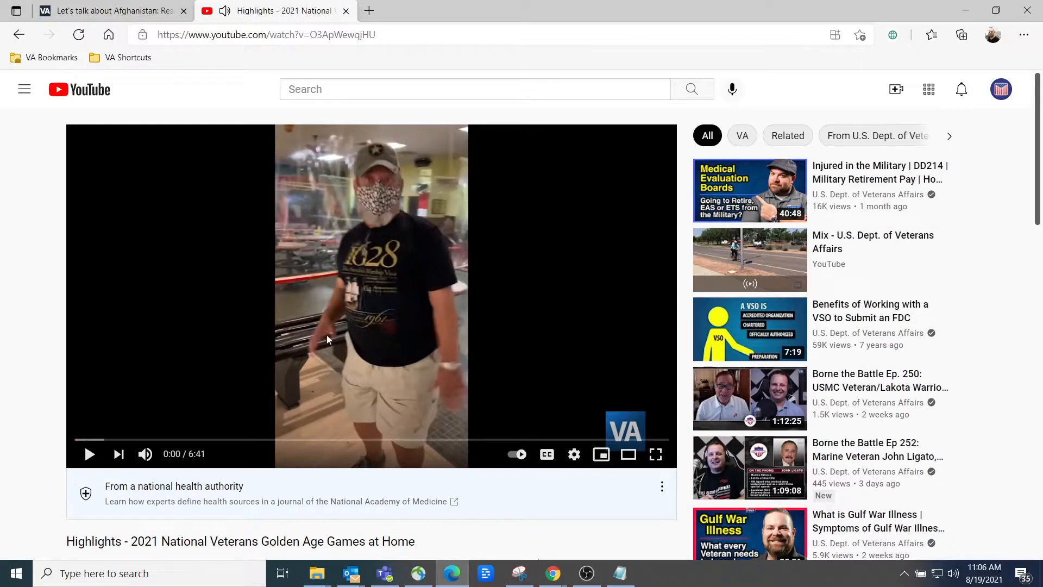
scroll(407, 415, "down", 1)
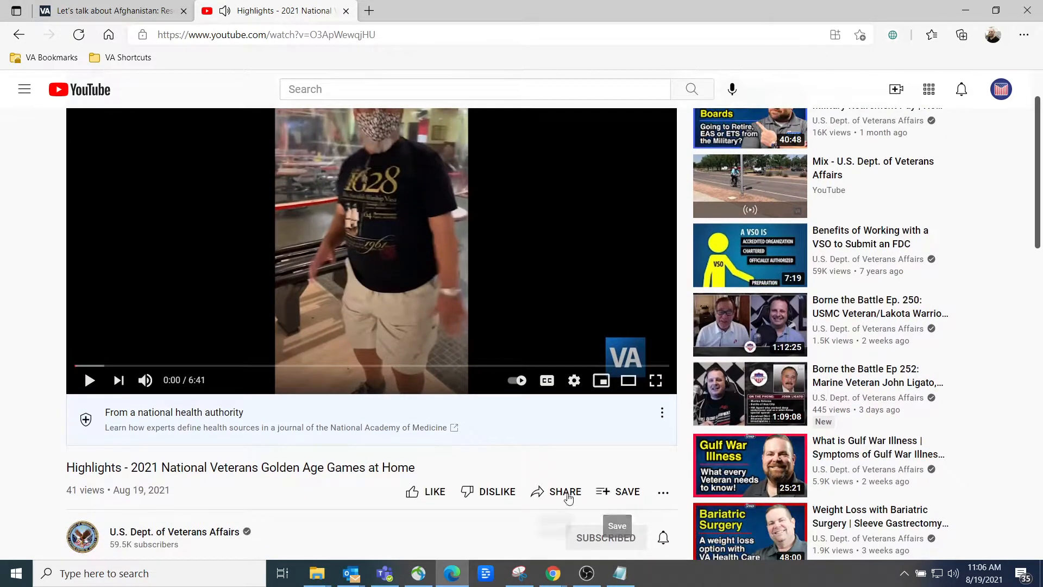
left_click(565, 492)
left_click(641, 346)
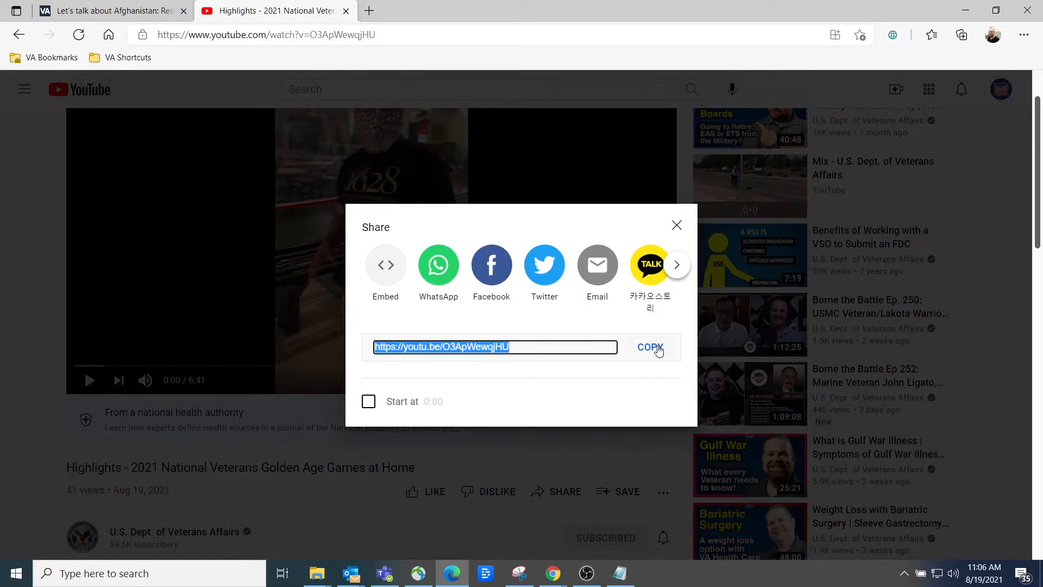
key("alt+Tab")
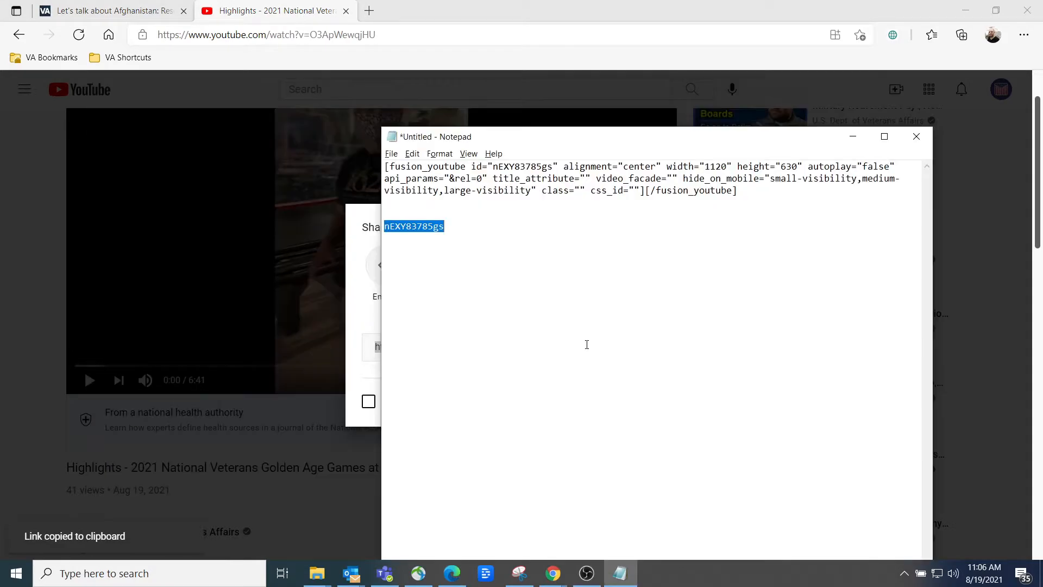
key("ctrl+v")
key("Up")
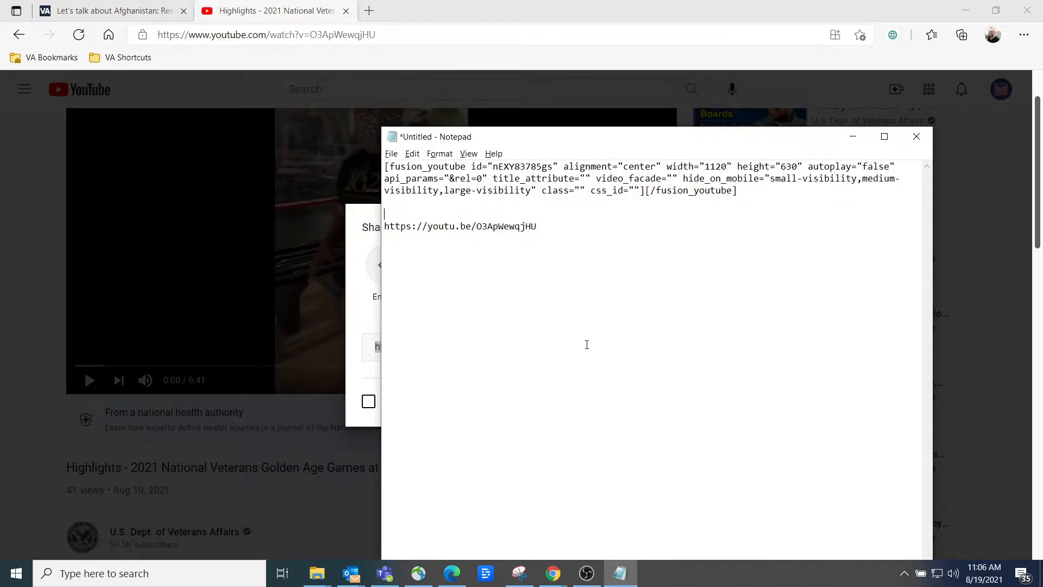
key("Delete")
key("Delete")
key("Delete")
key("Delete")
key("Delete")
key("Delete")
key("Delete")
key("Delete")
key("Delete")
key("Delete")
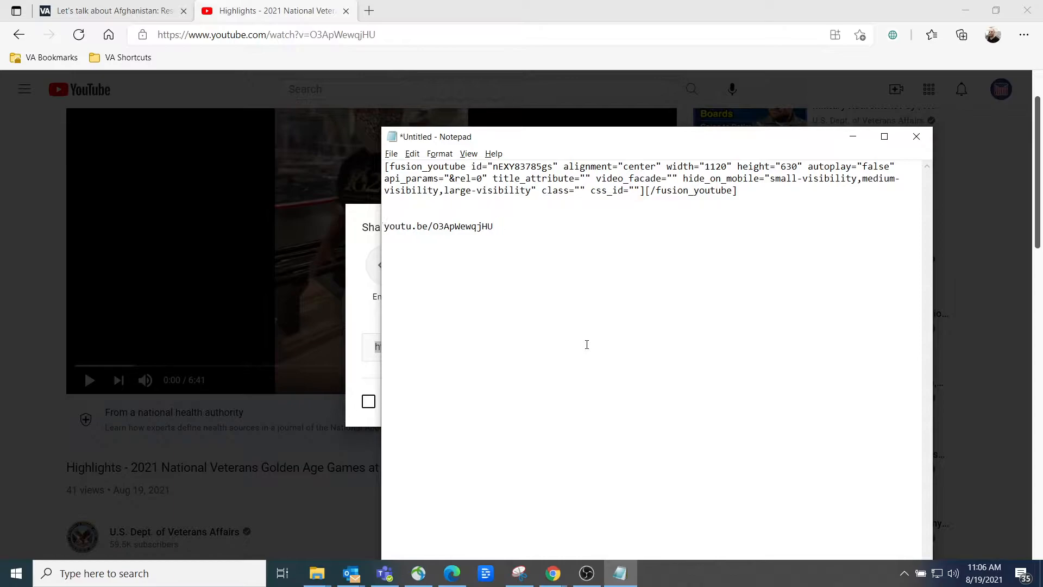
key("Delete")
key("Delete")
key("Delete")
key("Delete")
key("Delete")
key("Delete")
key("Delete")
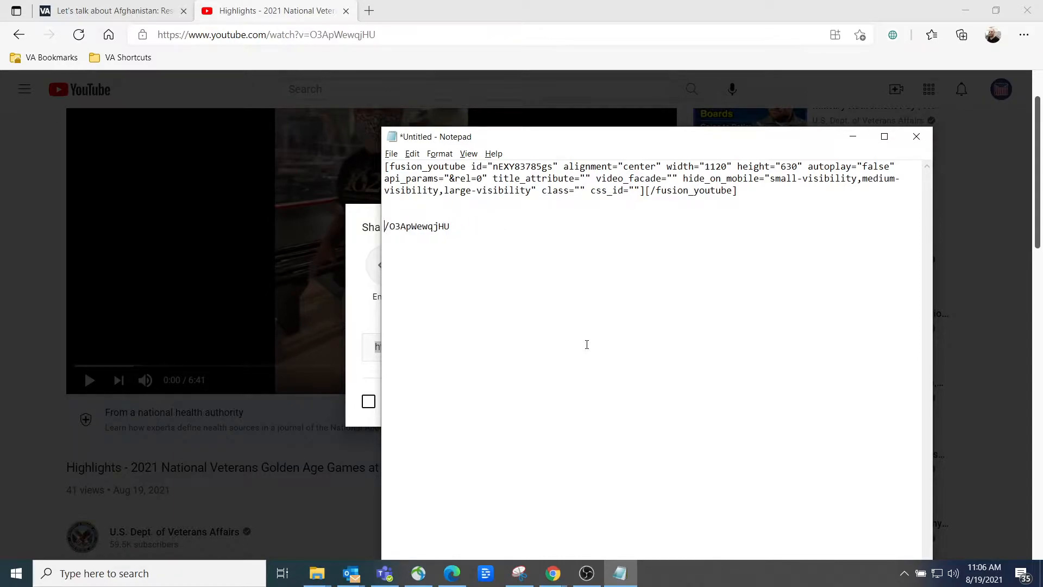
key("shift+End")
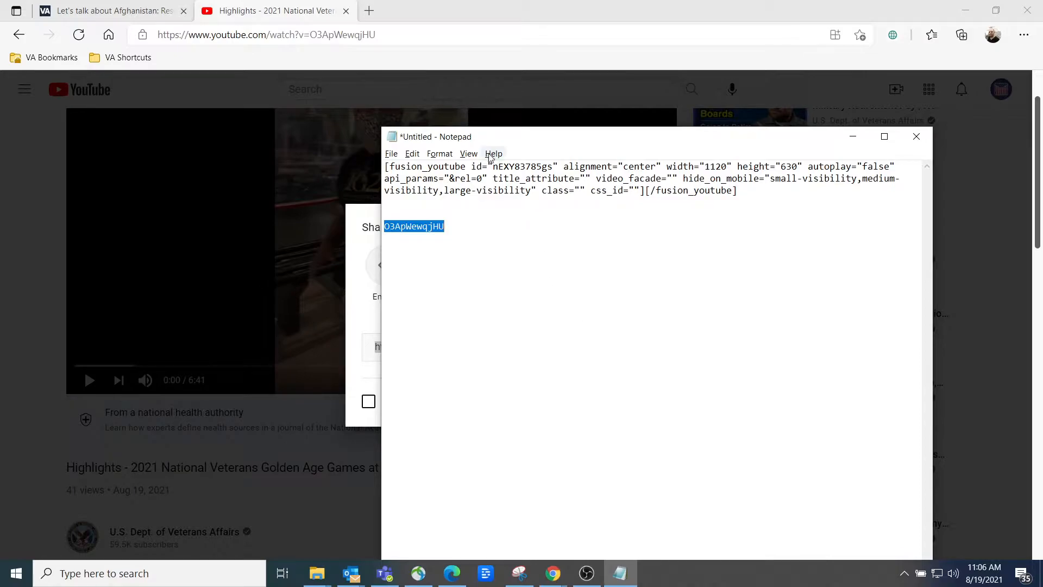
Step: Replace the id value in the fusion_youtube shortcode with O3ApWewqjHU and copy the complete shortcode
left_click_drag(493, 166, 544, 164)
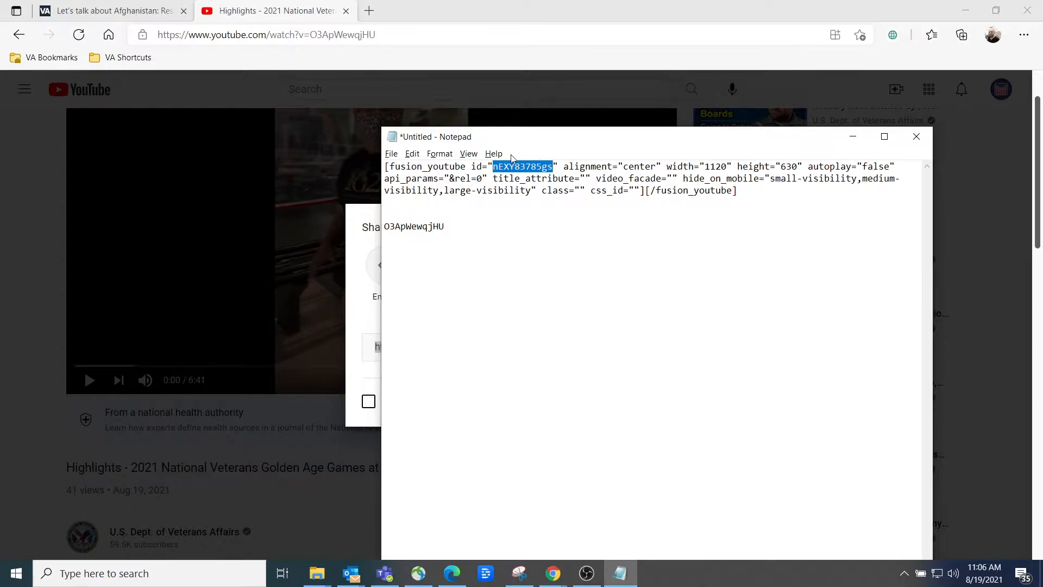
key("ctrl+v")
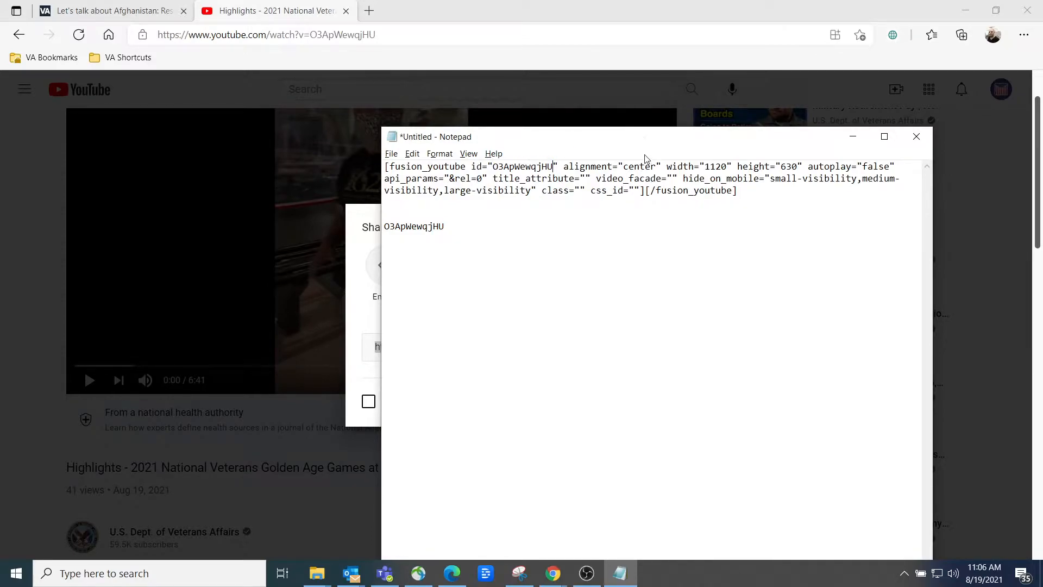
left_click_drag(745, 194, 375, 166)
key("ctrl+c")
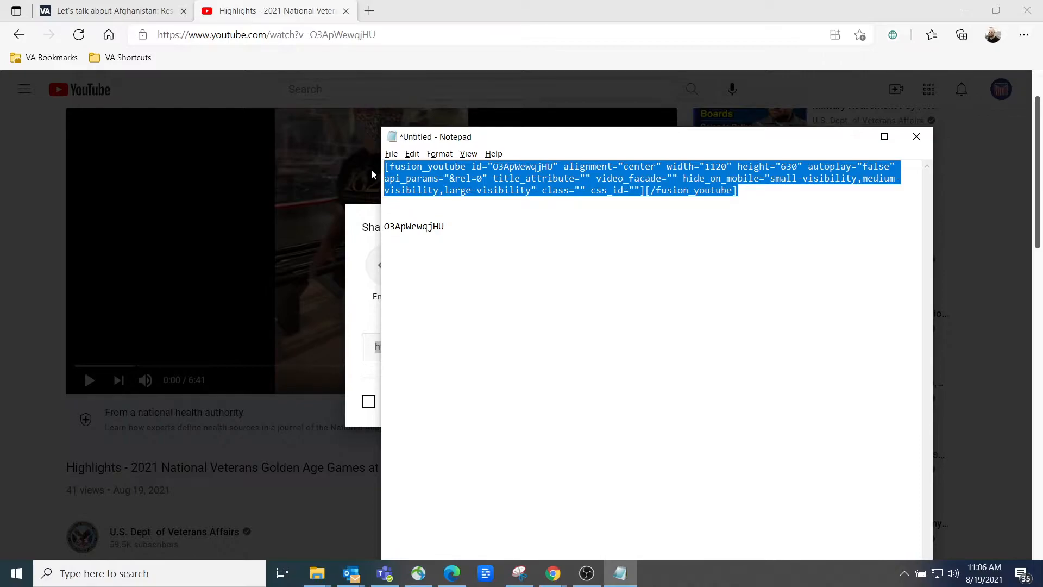
Step: Switch to the WordPress post editor in Chrome and replace the existing fusion_youtube shortcode above the Afghanistan heading with the copied one
key("alt+Tab")
key("alt+Tab")
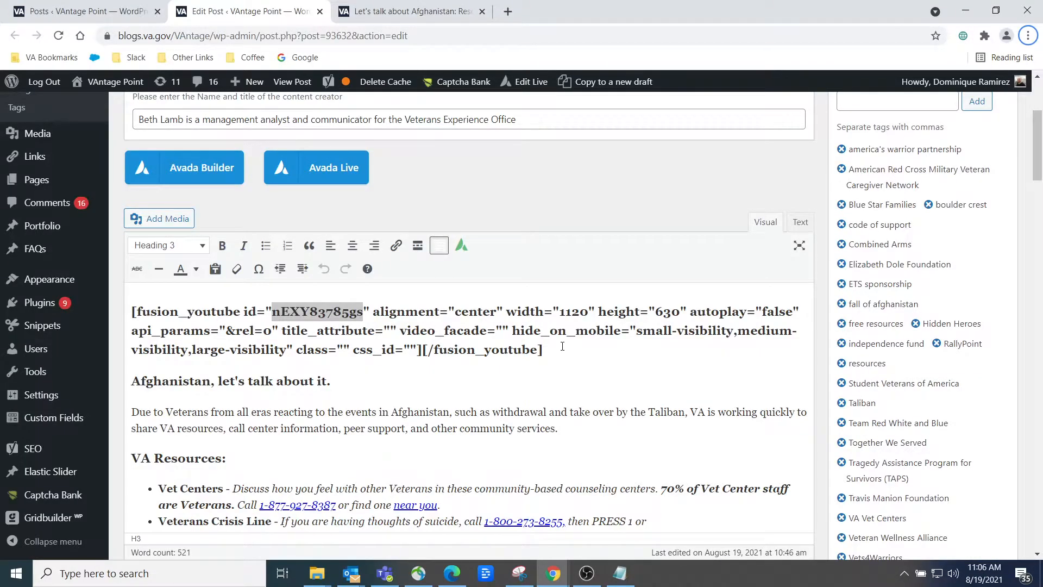
left_click_drag(562, 346, 132, 312)
mouse_move(103, 279)
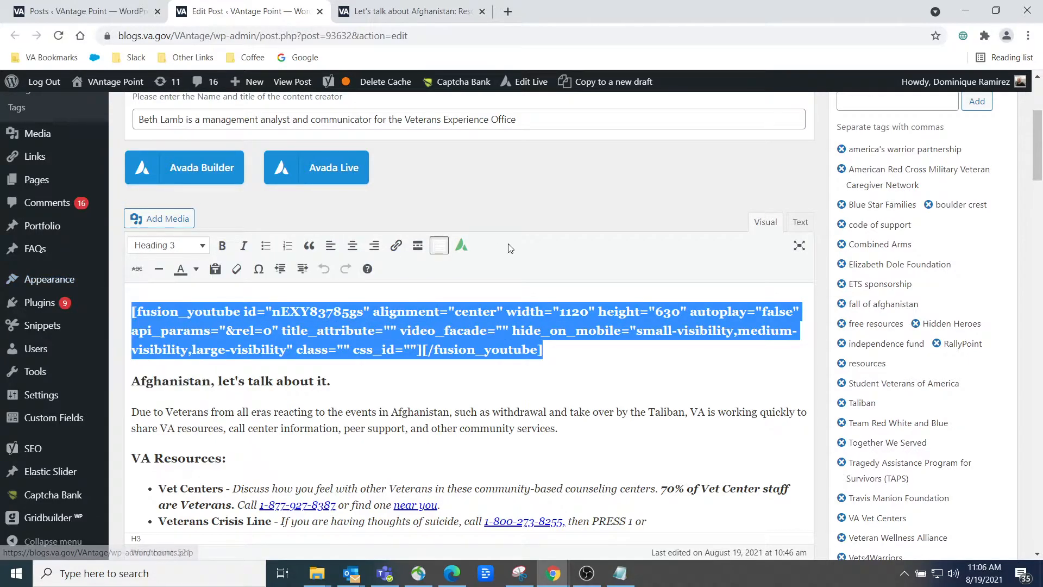
key("ctrl+v")
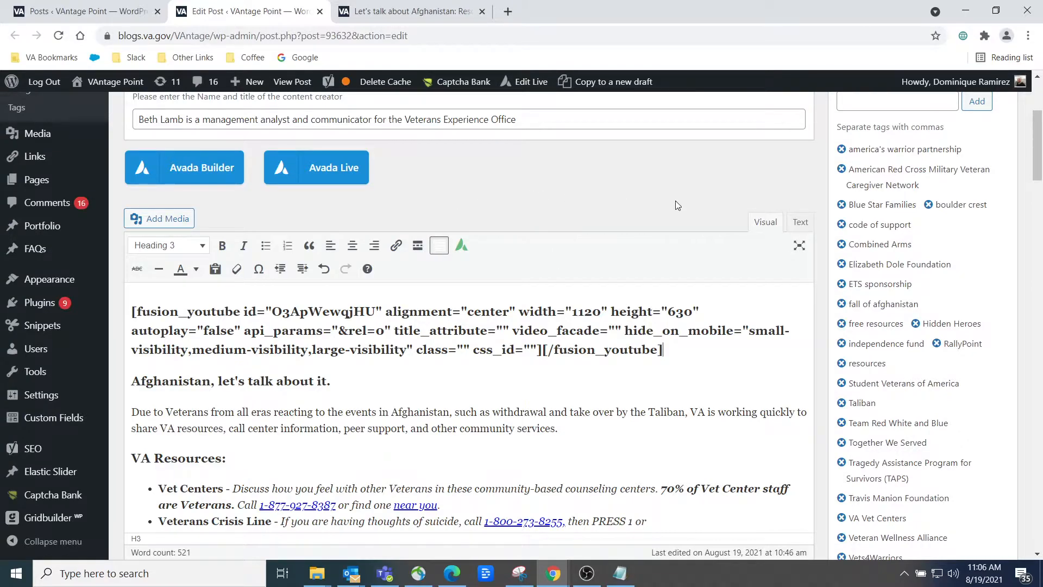
Step: Open a preview of the draft post with the new video shortcode
scroll(667, 204, "up", 4)
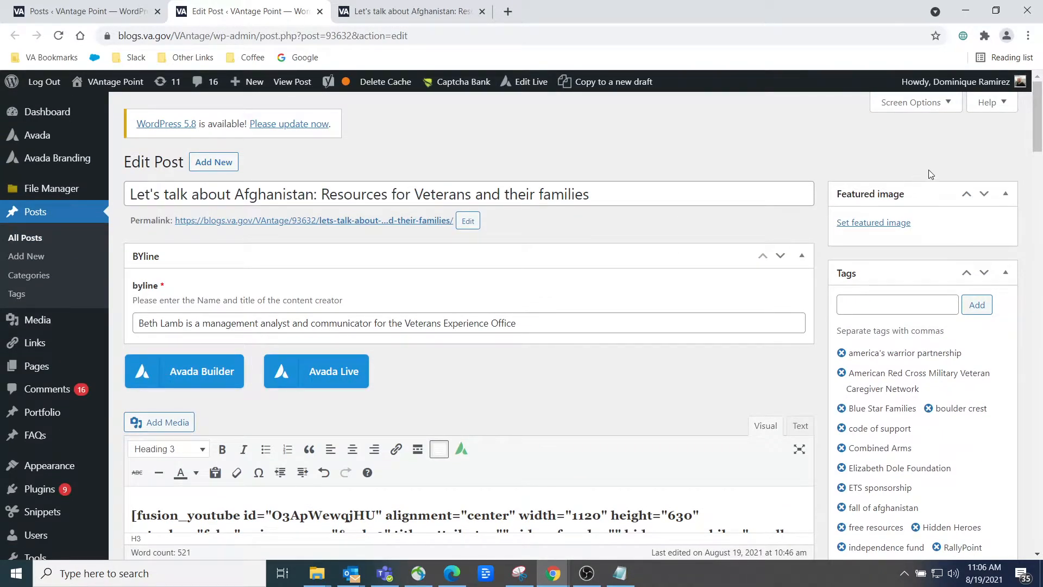
scroll(887, 265, "down", 6)
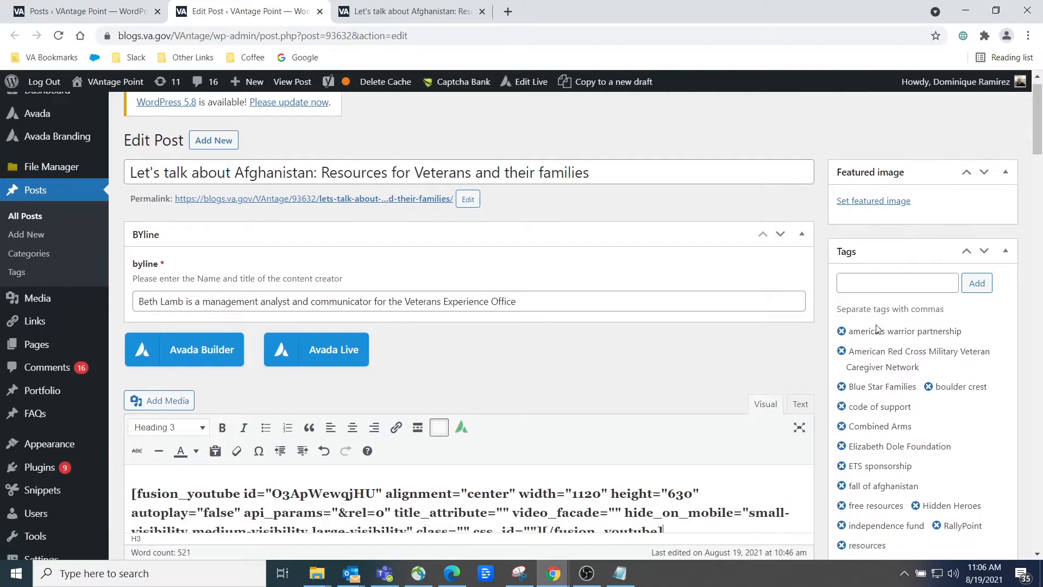
left_click(850, 206)
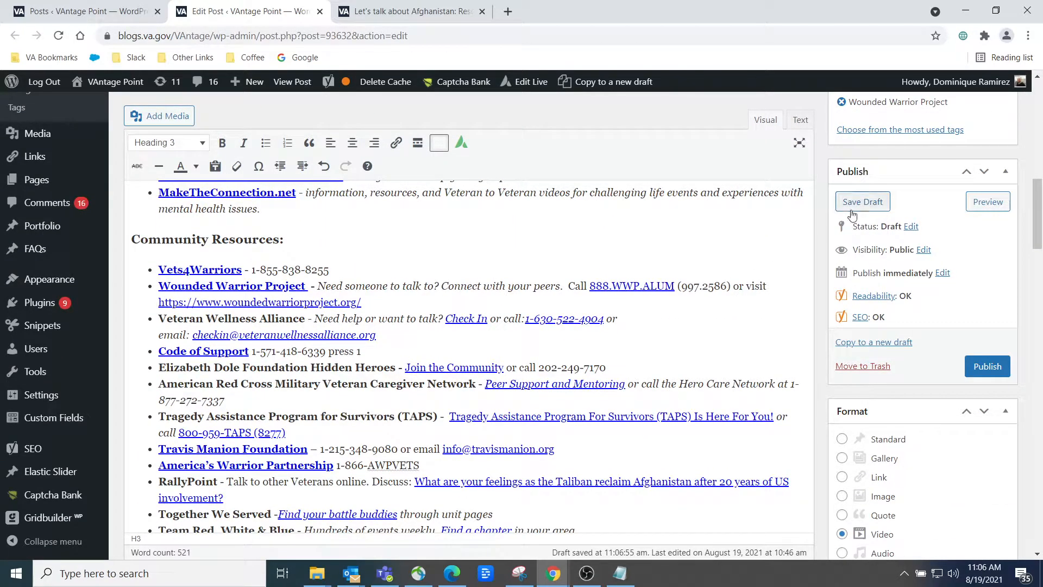
left_click(984, 206)
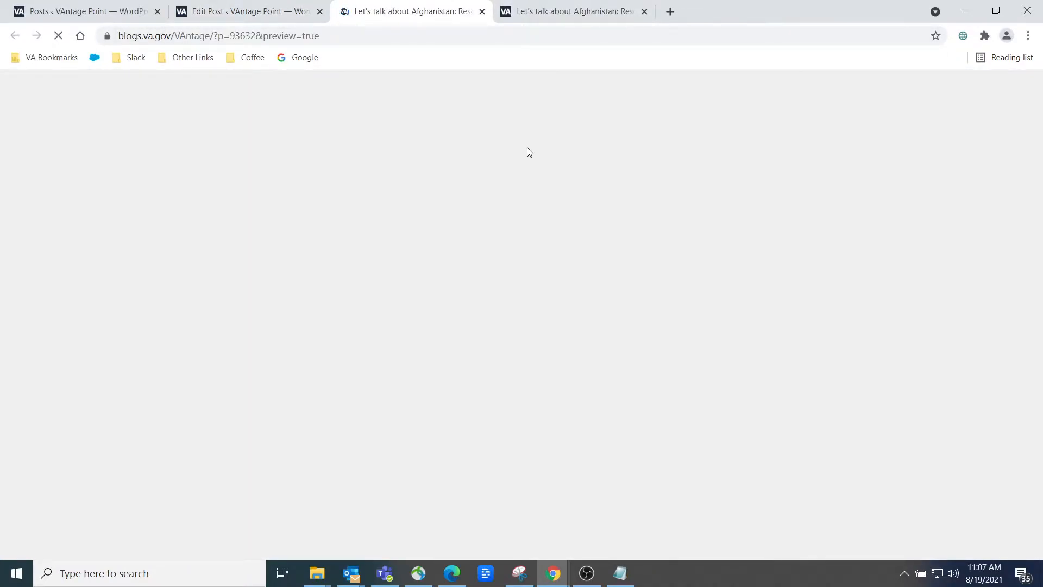
Step: Play the embedded Golden Age Games video in the post preview for a few seconds and pause it
scroll(526, 157, "down", 7)
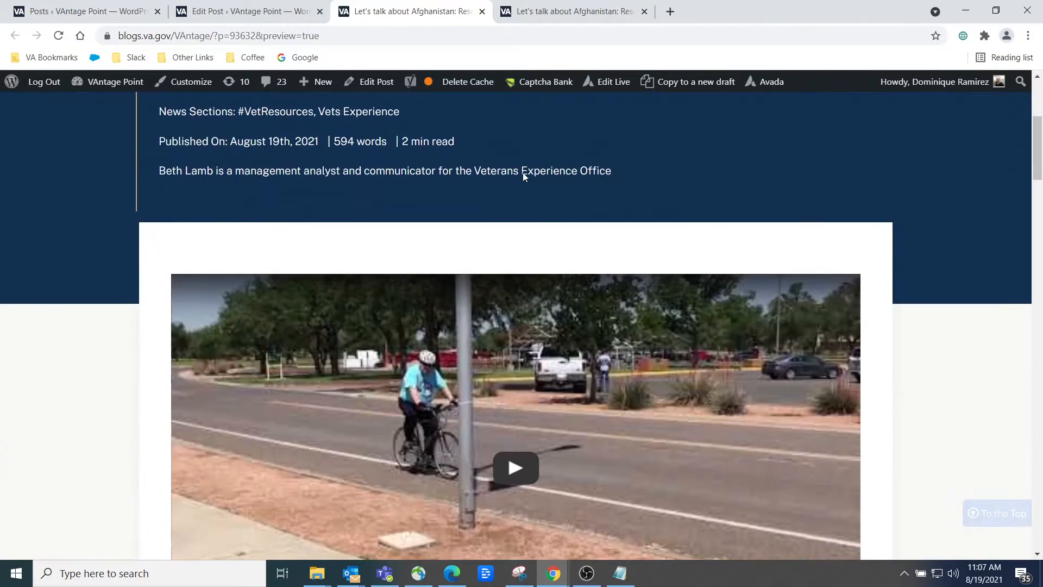
scroll(526, 177, "down", 1)
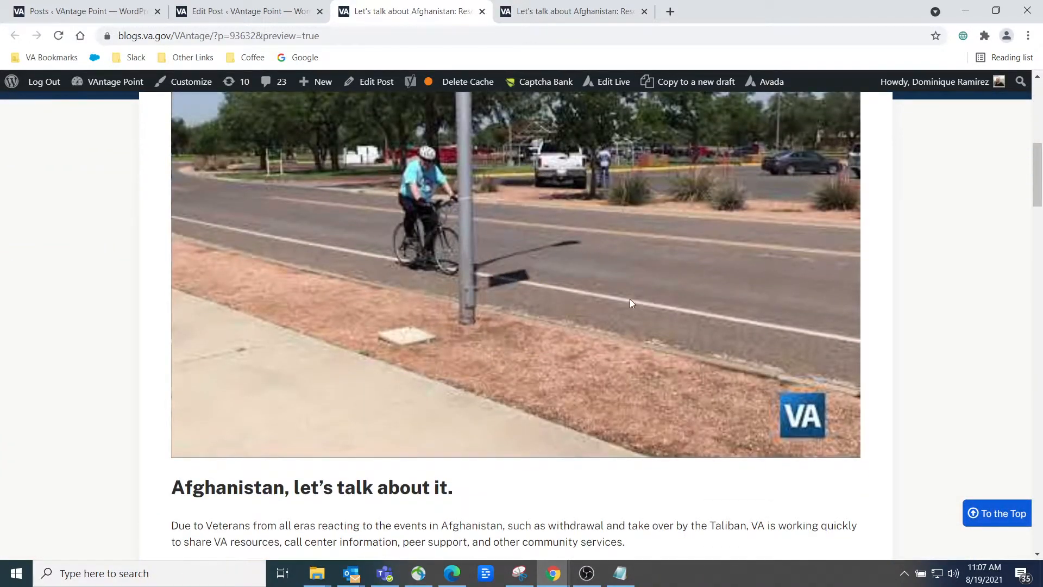
left_click(660, 314)
scroll(659, 314, "up", 4)
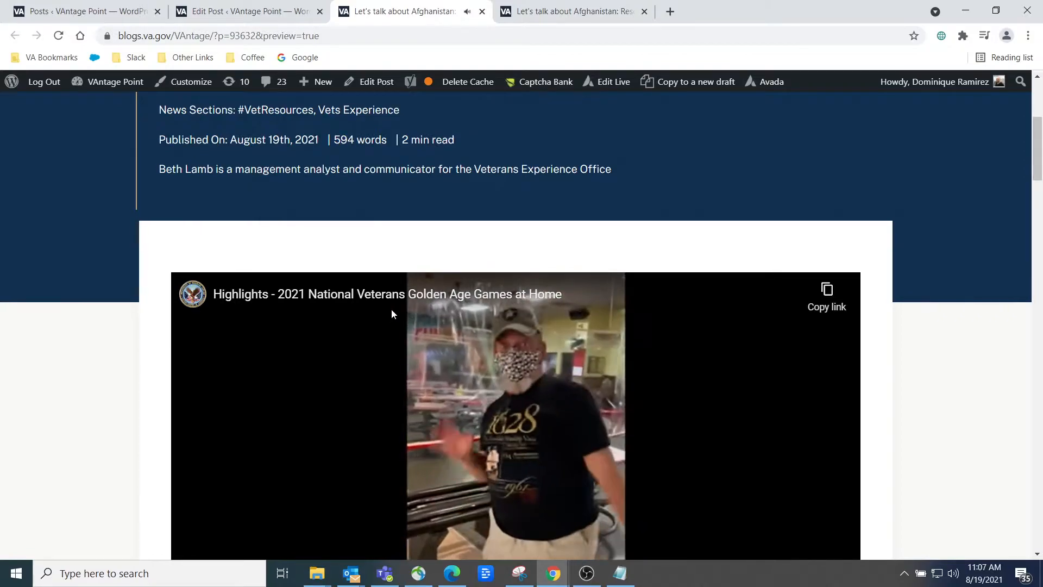
scroll(391, 309, "down", 1)
scroll(392, 247, "down", 1)
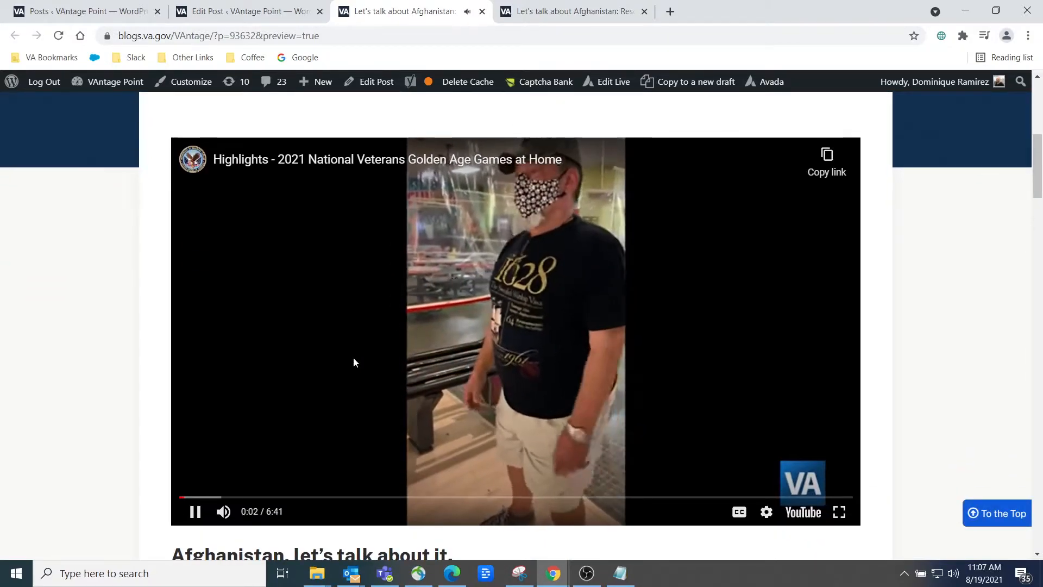
left_click(196, 512)
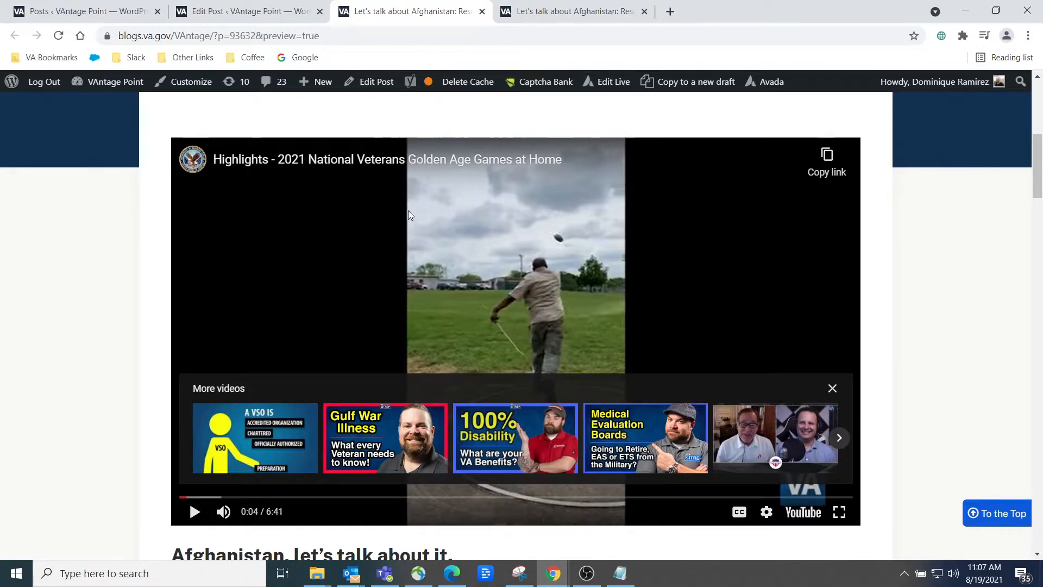
Step: Switch to Notepad and highlight the full fusion_youtube shortcode from opening to closing bracket to review it, then clear the selection
key("alt+Tab")
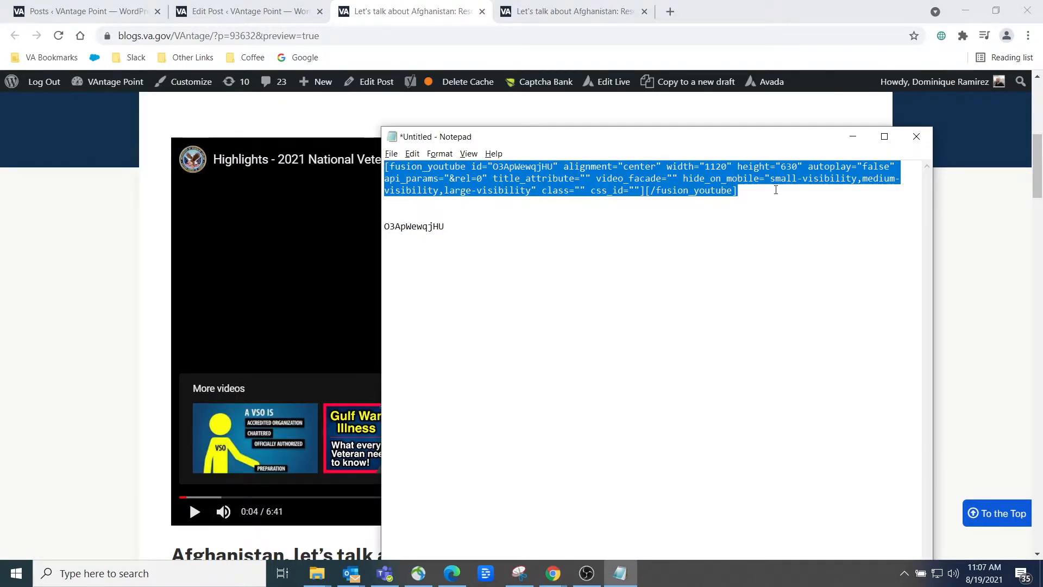
left_click(558, 178)
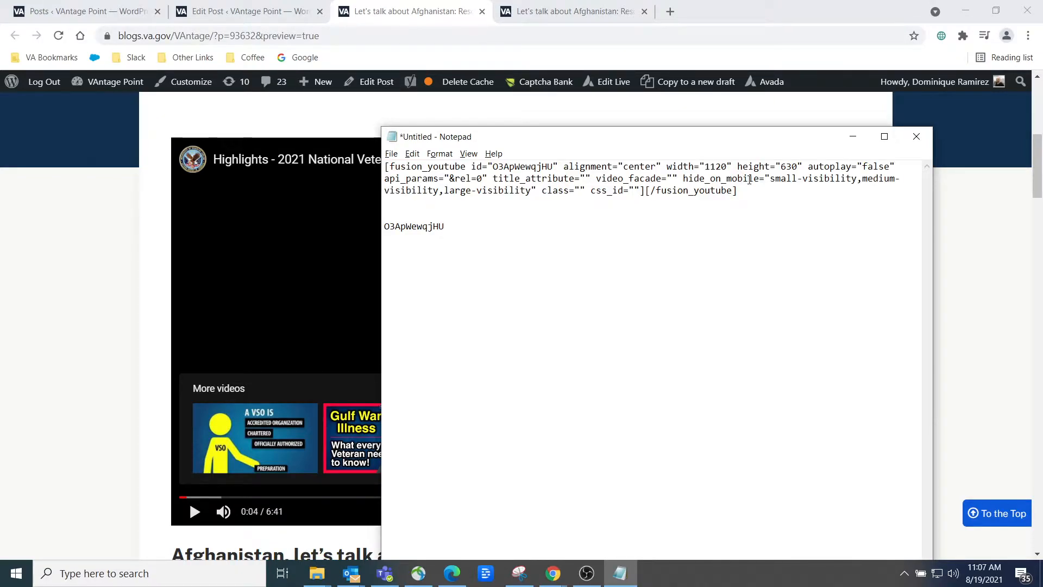
left_click_drag(739, 190, 373, 152)
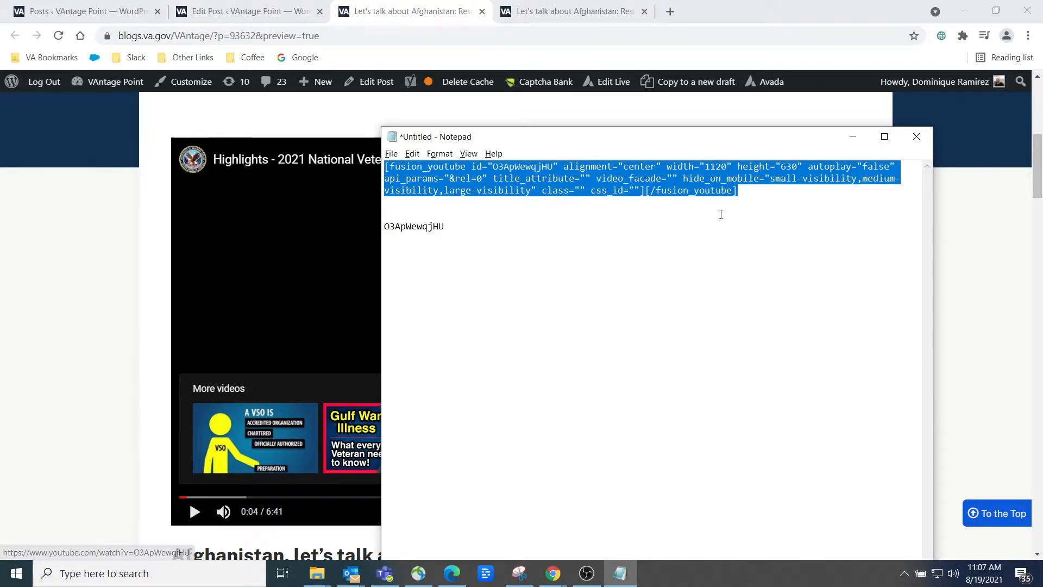
left_click(737, 195)
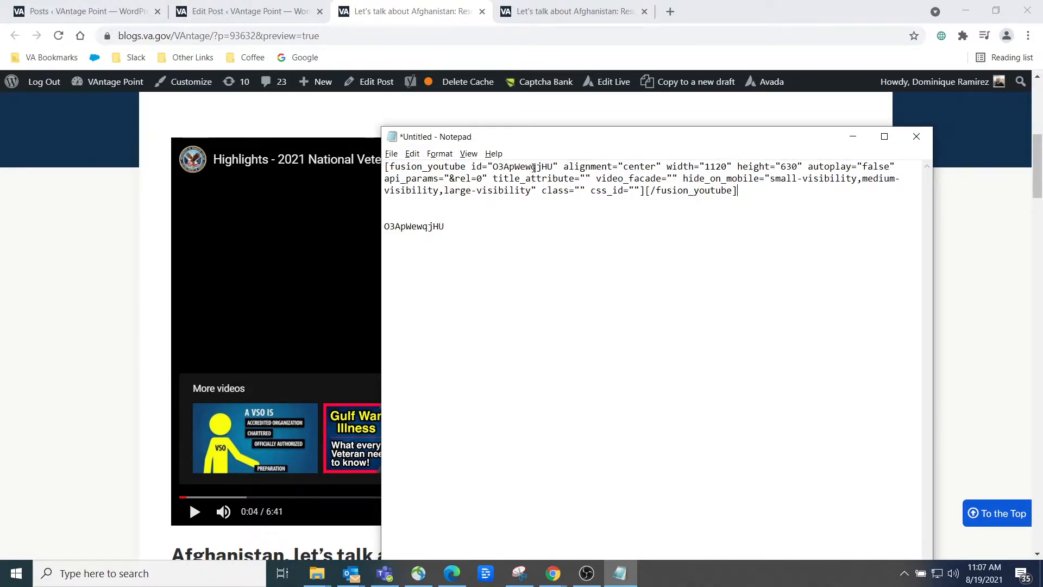
Step: Return to the Edit Post page in Chrome and delete the whole fusion_youtube shortcode above the "Afghanistan, let's talk about it." heading
left_click(260, 16)
scroll(429, 221, "up", 10)
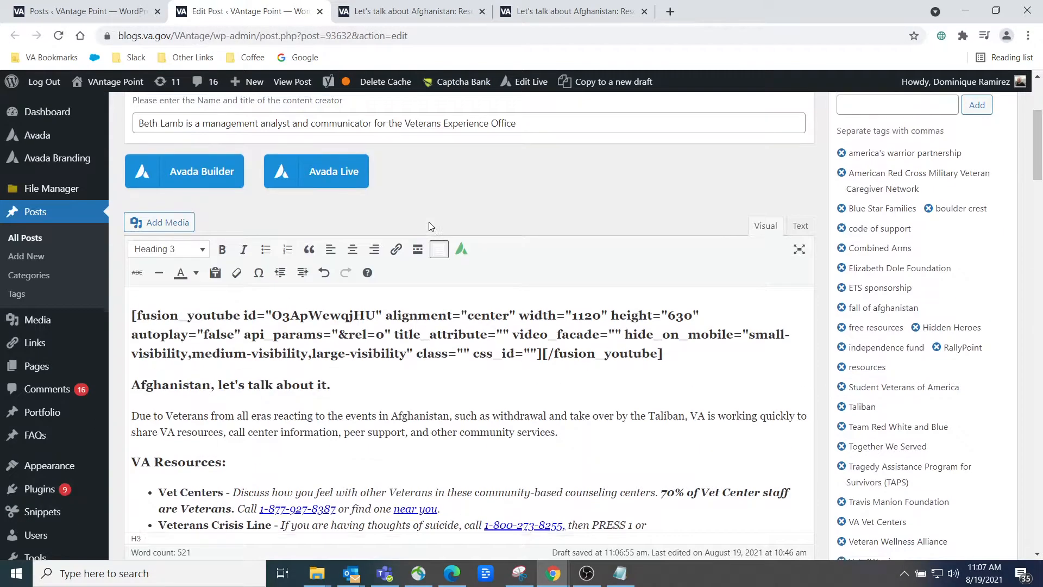
scroll(428, 222, "up", 4)
scroll(428, 222, "down", 4)
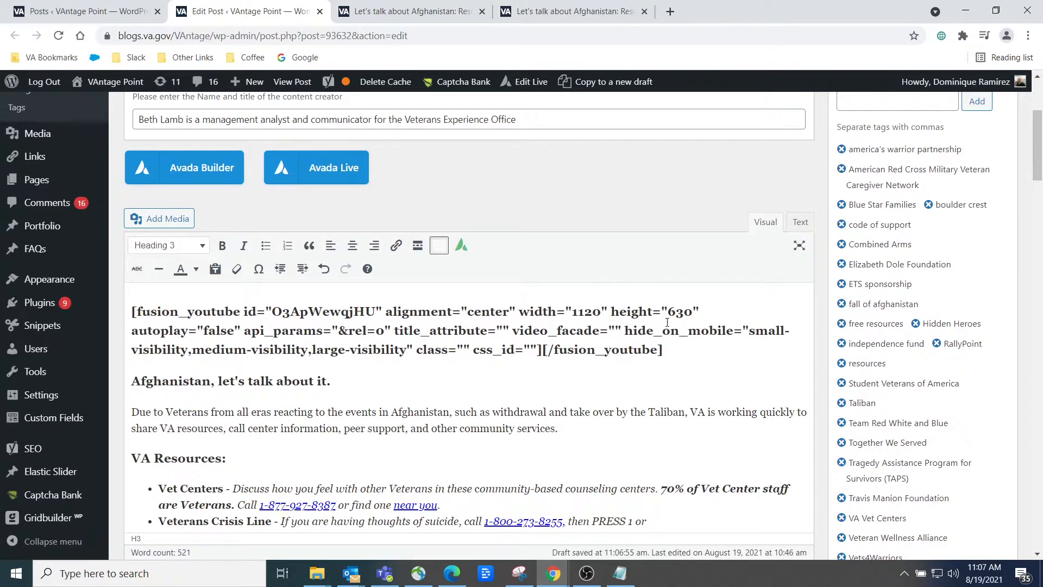
left_click_drag(664, 351, 132, 311)
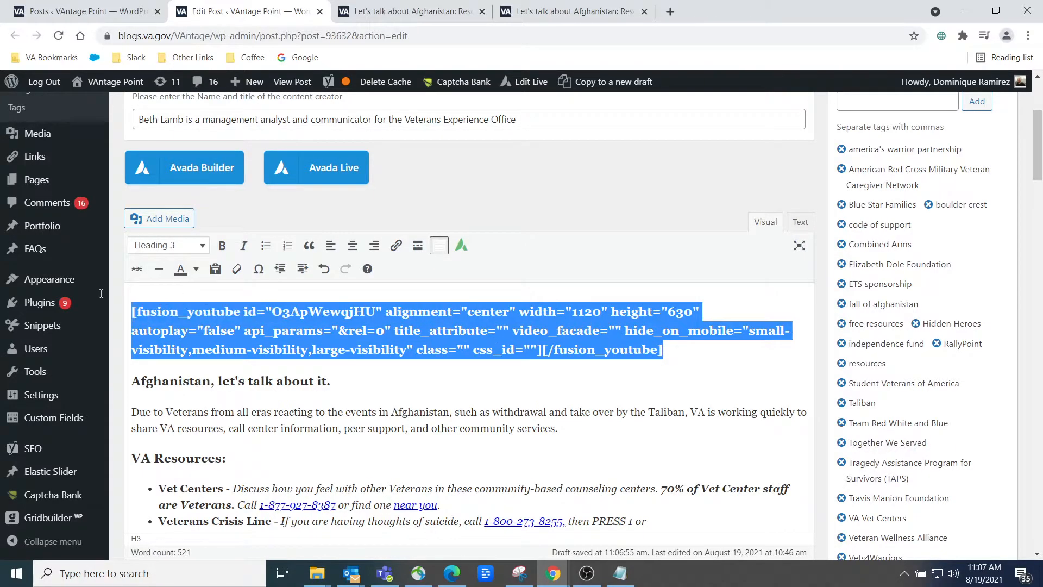
mouse_move(75, 292)
key("BackSpace")
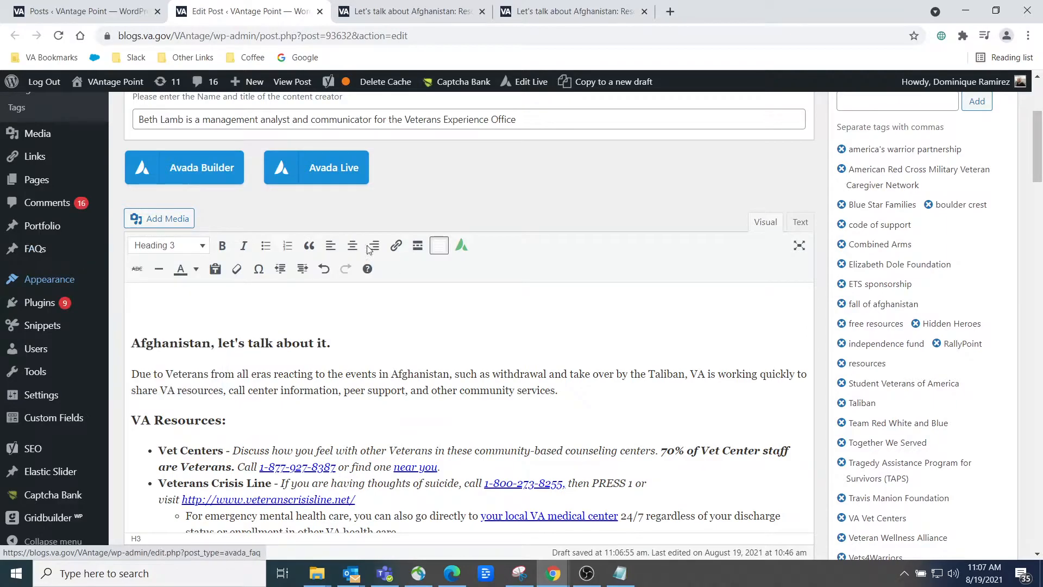
scroll(711, 284, "up", 4)
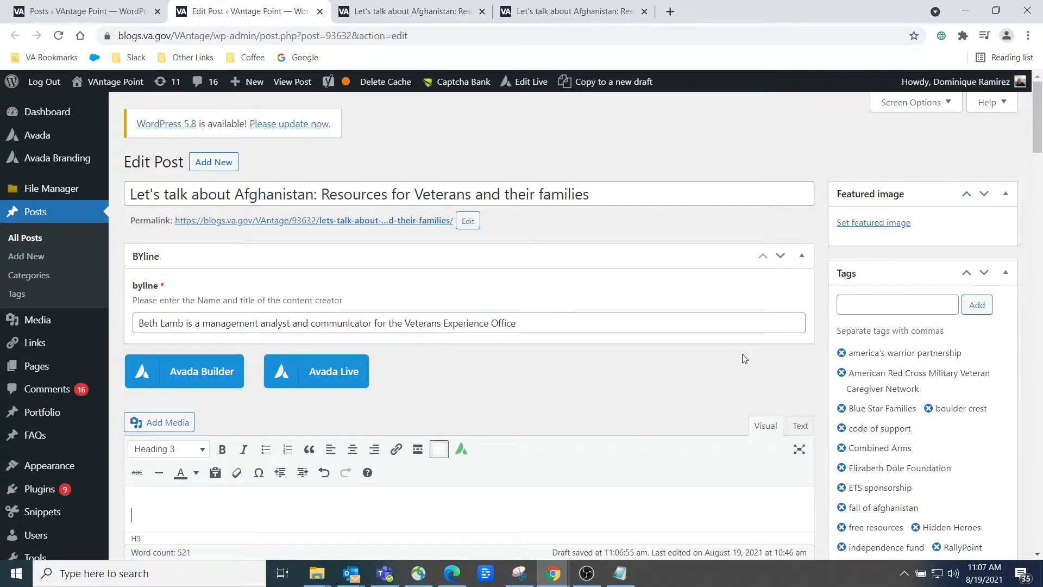
Step: Open the Avada Builder Element Generator for the blank line in the post and choose the Youtube design element
scroll(744, 358, "down", 3)
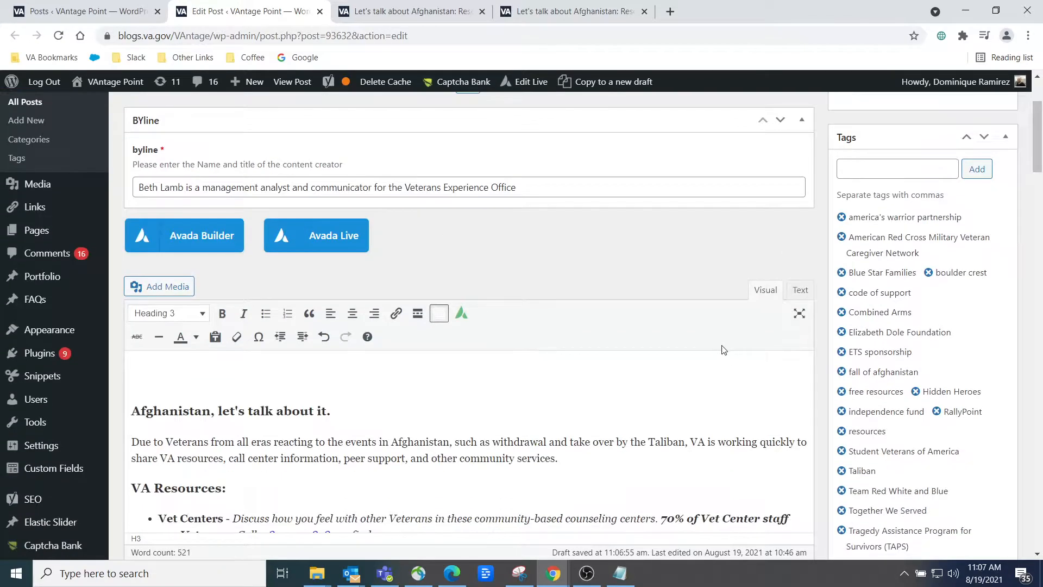
left_click(461, 315)
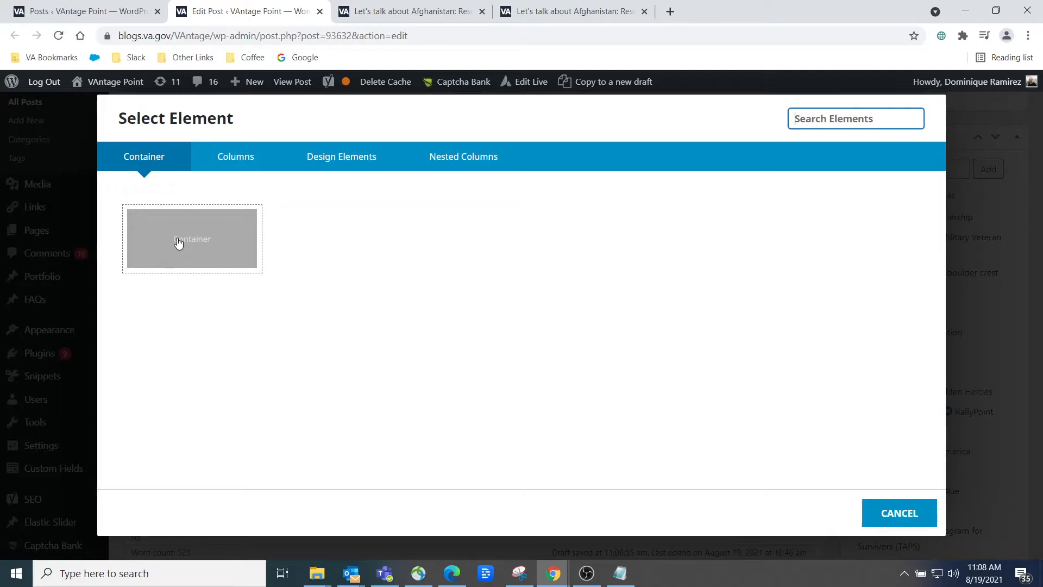
left_click(227, 156)
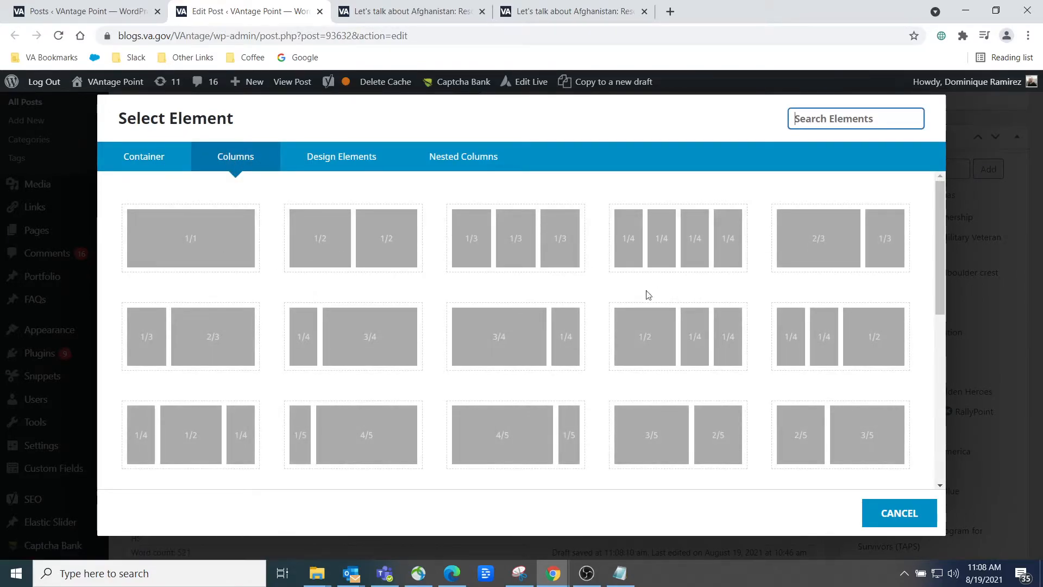
left_click(338, 161)
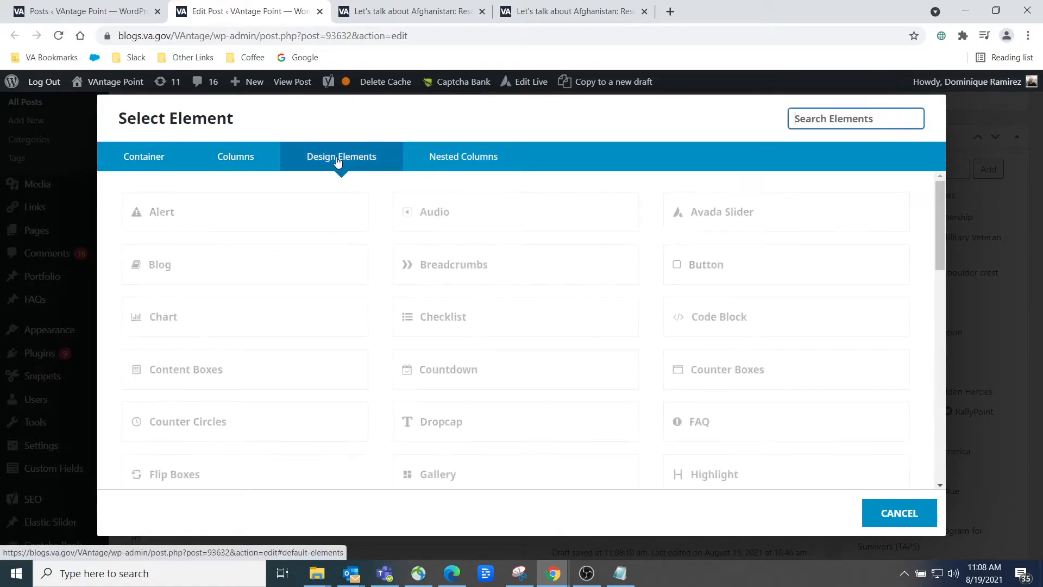
scroll(554, 351, "down", 5)
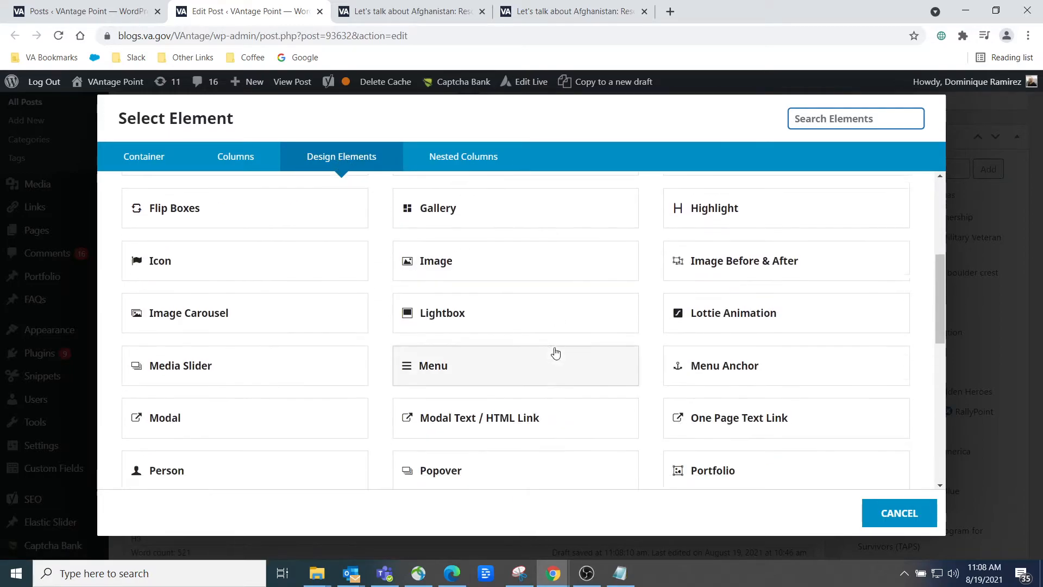
scroll(559, 364, "down", 4)
scroll(561, 371, "down", 3)
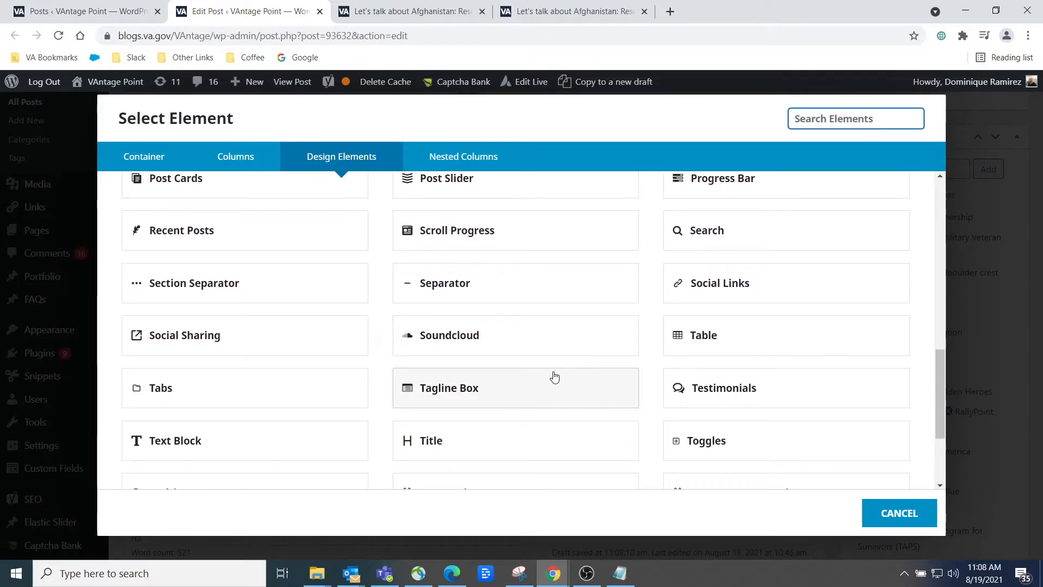
scroll(368, 397, "down", 2)
scroll(380, 399, "down", 2)
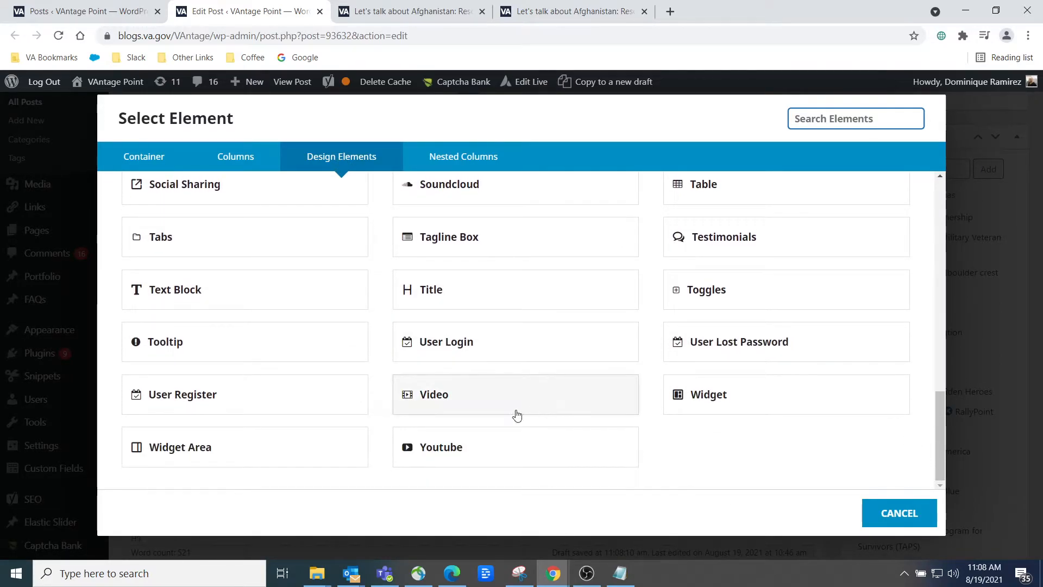
left_click(431, 451)
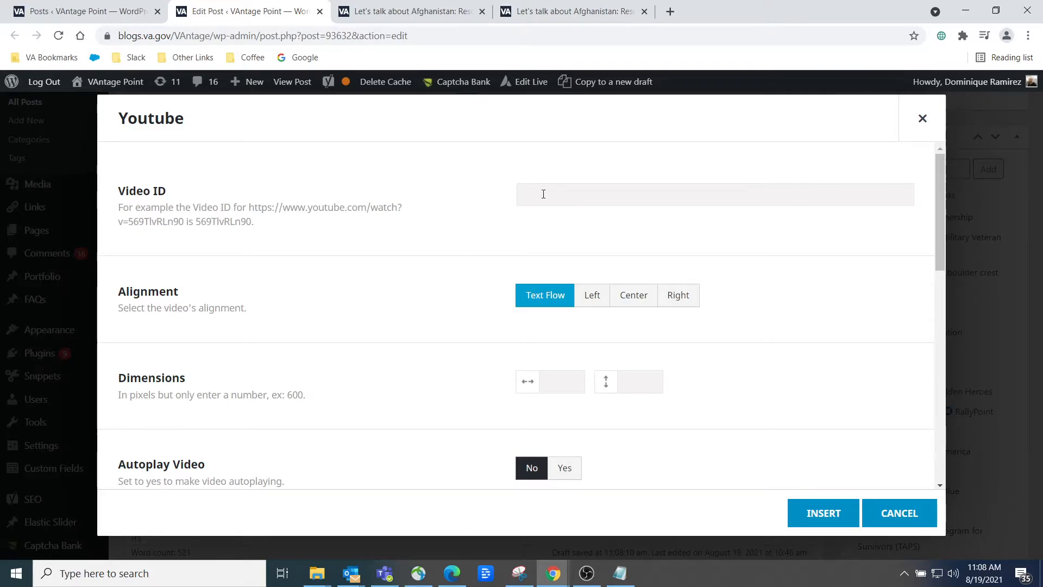
Step: Copy the video ID O3ApWewqjHU from Notepad and paste it as the Video ID of the Youtube element in Chrome
key("alt+Tab")
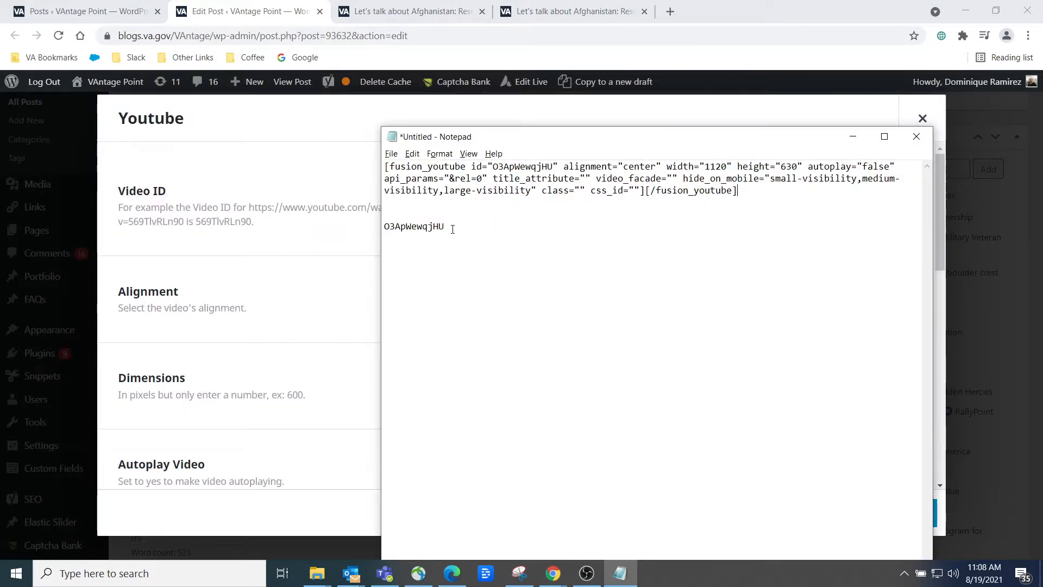
left_click_drag(446, 227, 386, 232)
key("ctrl+c")
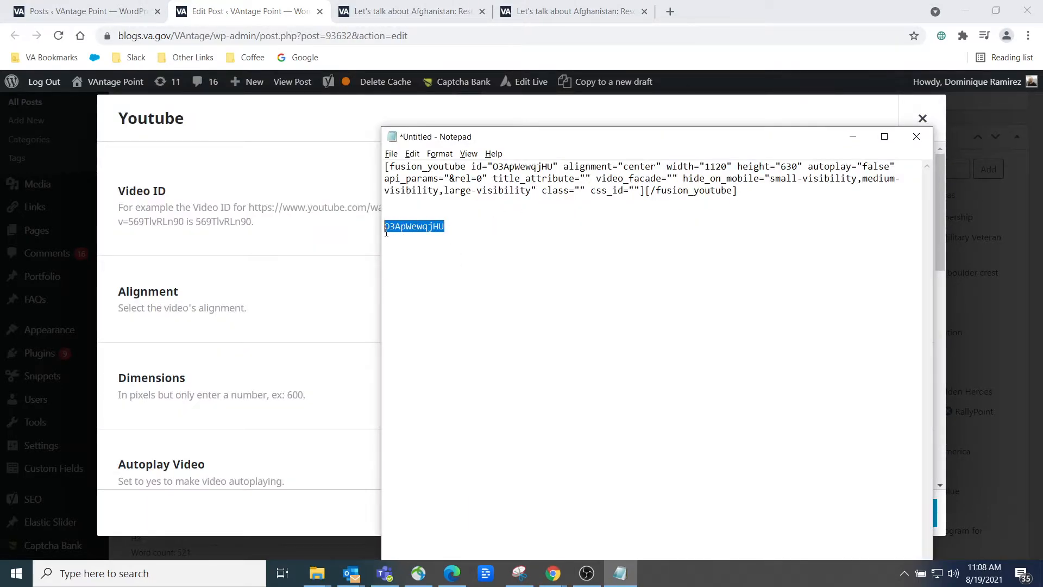
key("alt+Tab")
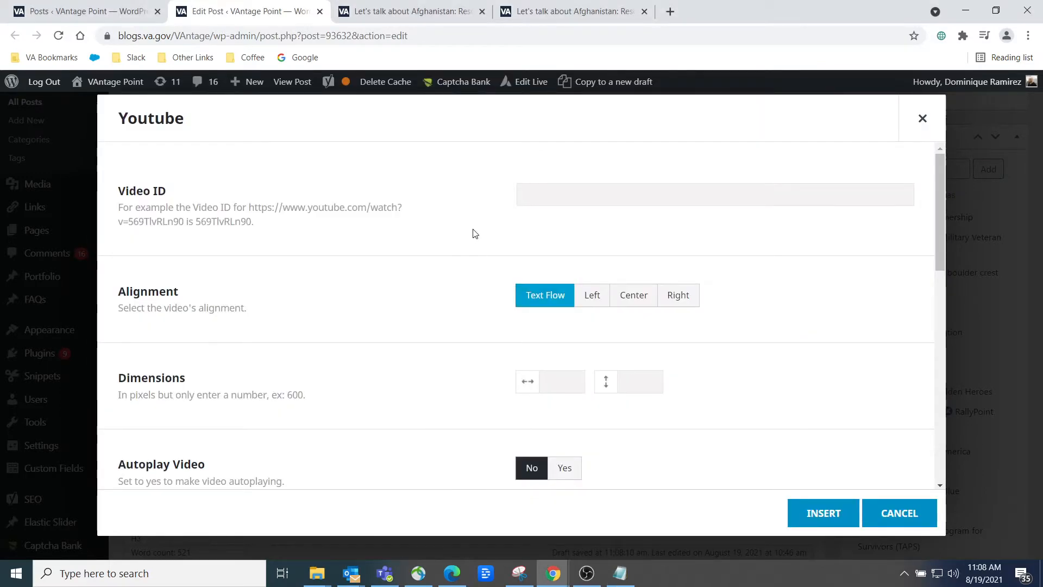
key("ctrl+v")
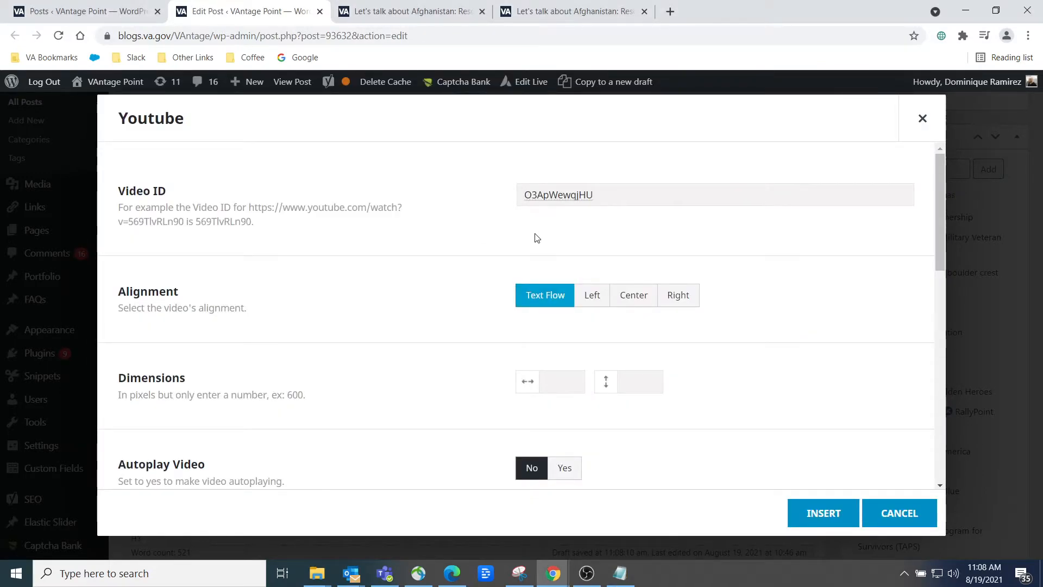
Step: Set the video's alignment to Center and its dimensions to 1120 wide by 630 high, checking the size in the Notepad shortcode
left_click(635, 300)
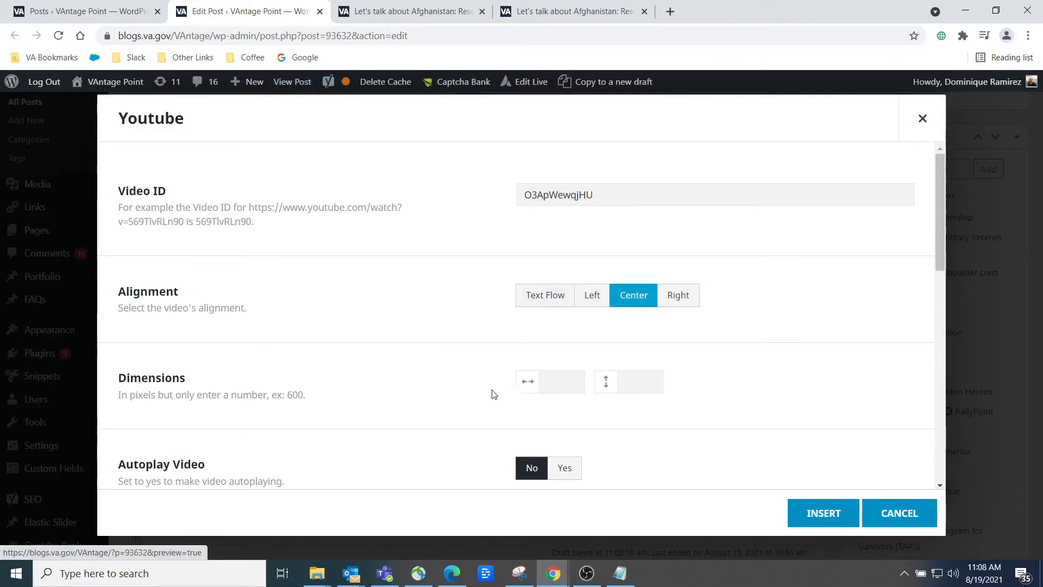
key("alt+Tab")
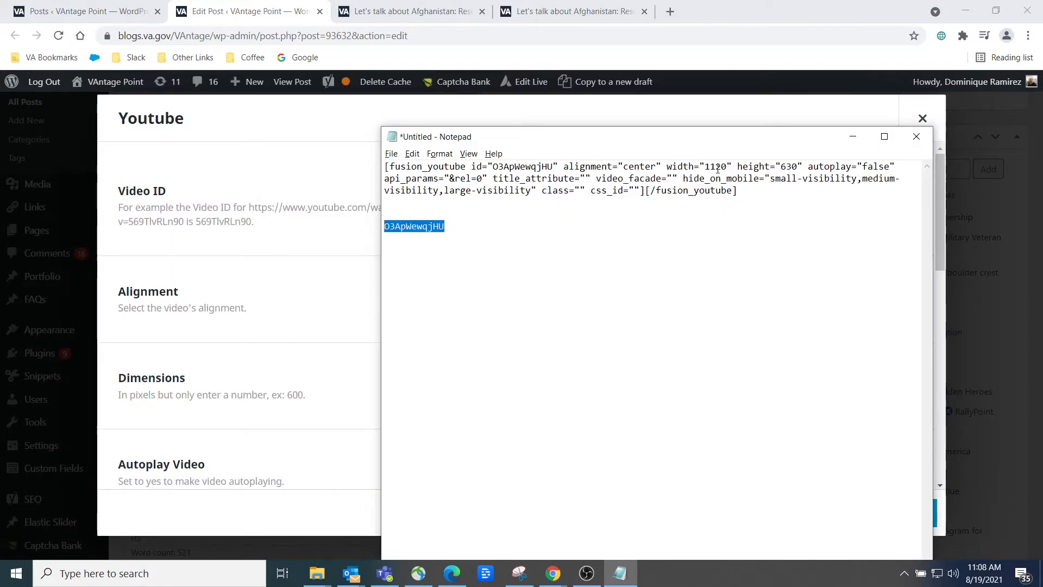
key("alt+Tab")
left_click(567, 374)
type("1120")
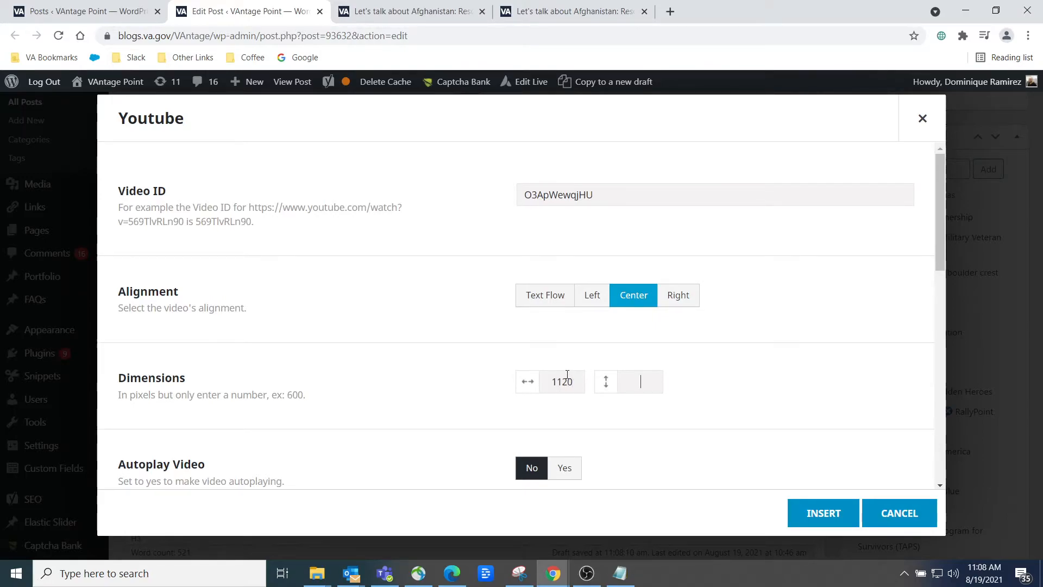
type("630")
Step: Copy &rel=0 from the help text and paste it as the Additional API Parameter of the Youtube element
scroll(565, 377, "down", 2)
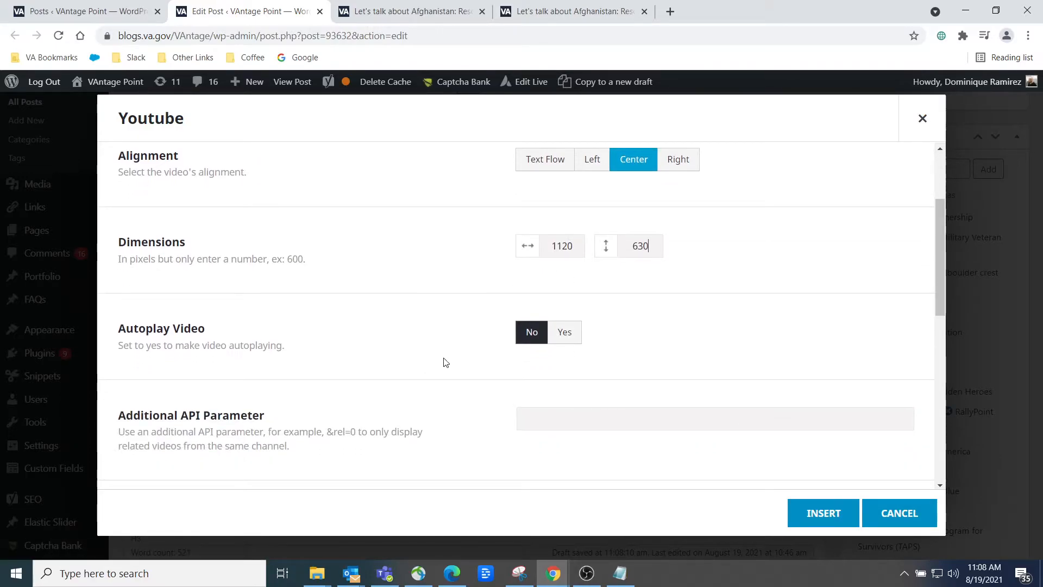
scroll(545, 389, "down", 2)
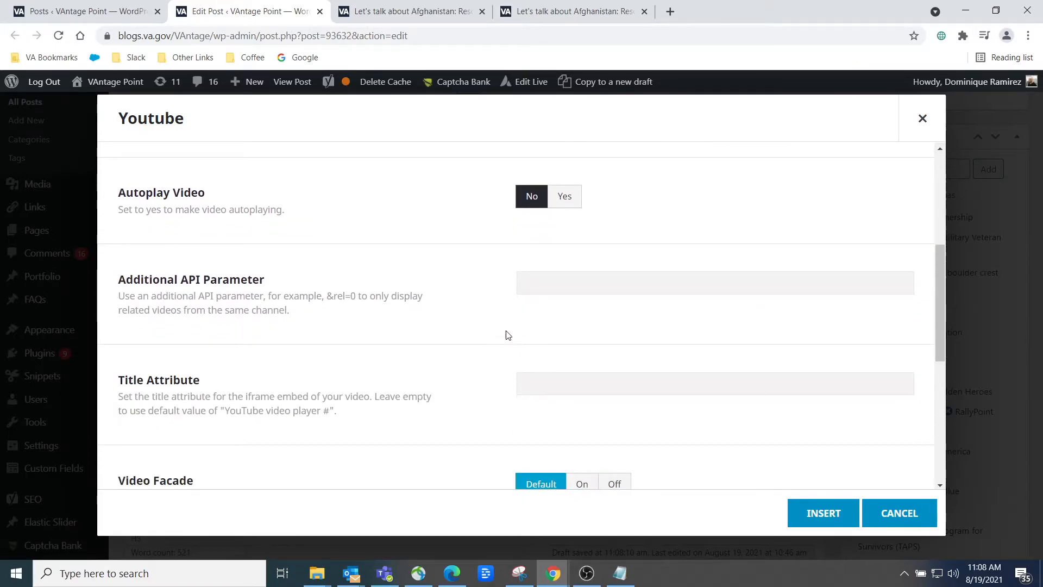
scroll(196, 324, "down", 1)
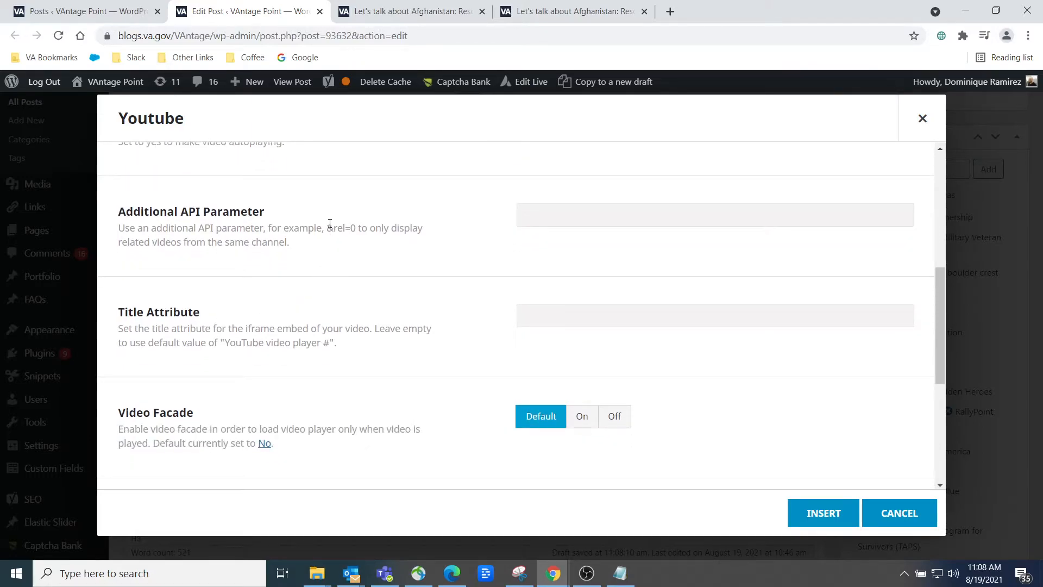
left_click_drag(330, 229, 357, 229)
key("ctrl+c")
left_click(532, 217)
key("ctrl+v")
left_click(525, 214)
left_click(550, 204)
Step: Compare the remaining Youtube element settings with the shortcode in Notepad, keep their defaults, and insert the element into the post
scroll(576, 285, "down", 3)
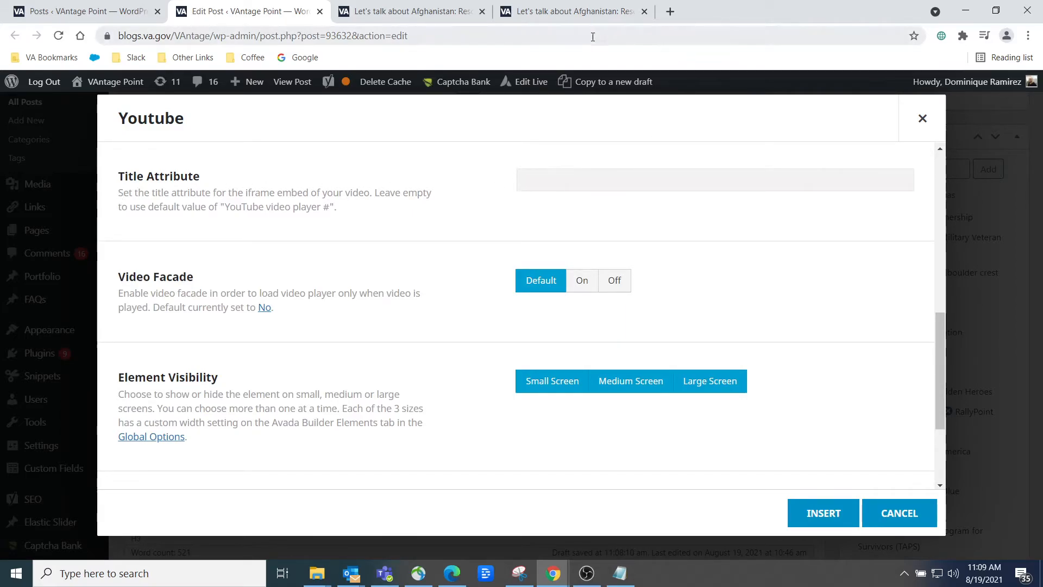
key("alt+Tab")
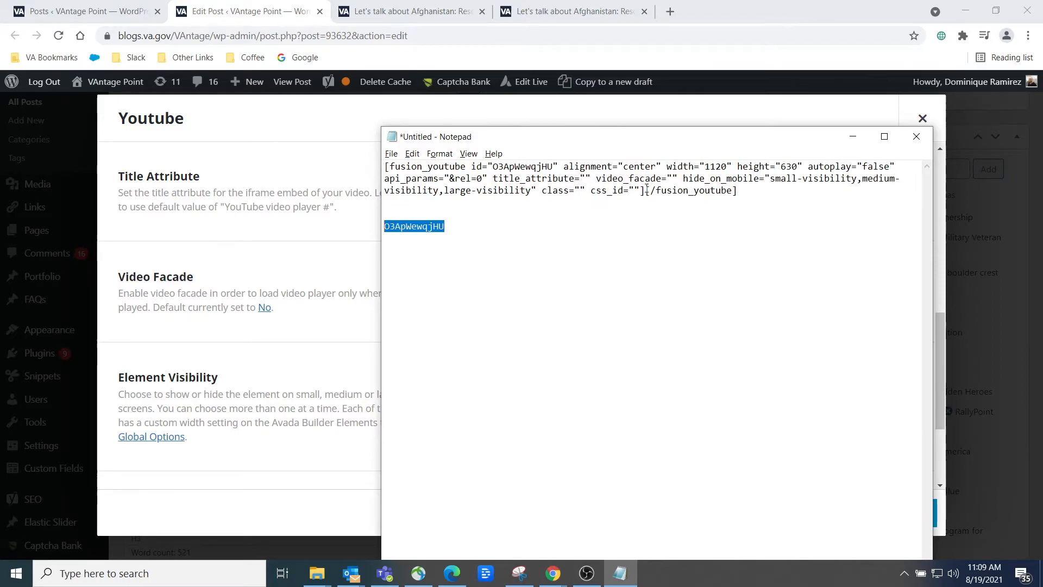
key("alt+Tab")
scroll(612, 340, "down", 3)
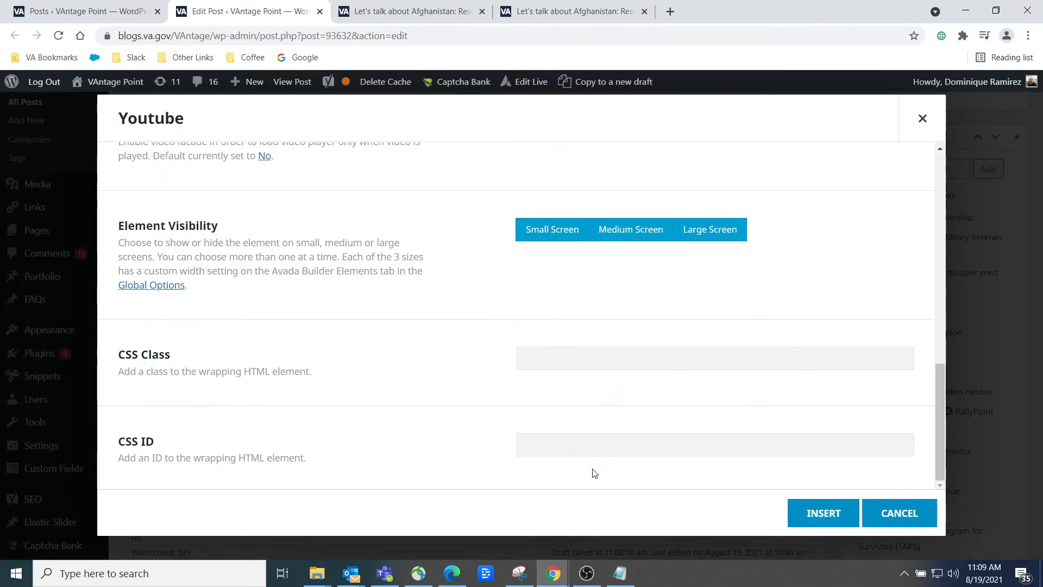
key("alt+Tab")
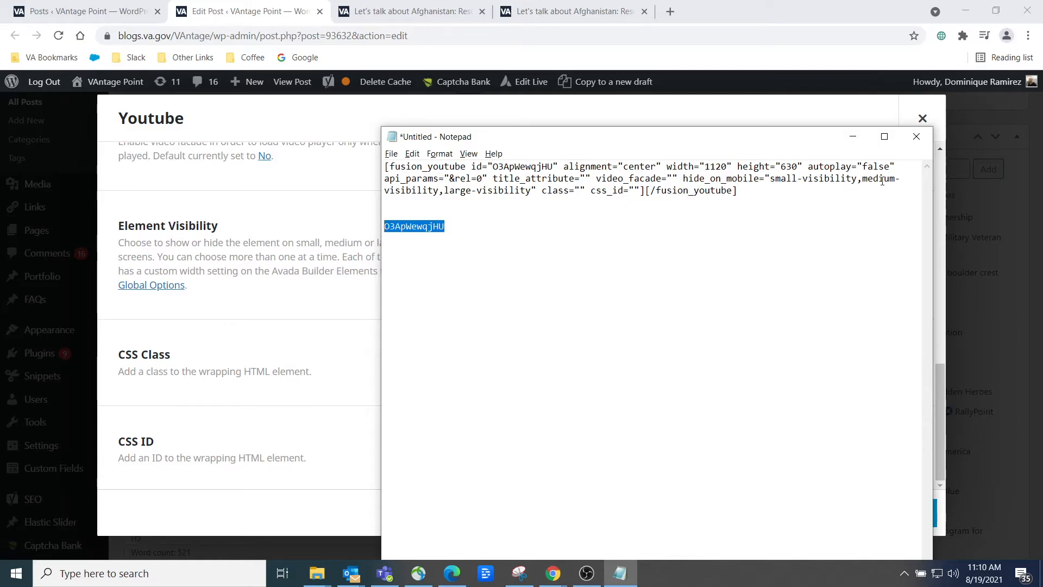
left_click(272, 232)
scroll(521, 250, "up", 4)
scroll(559, 240, "up", 1)
scroll(558, 234, "down", 5)
key("alt+Tab")
key("alt+Tab")
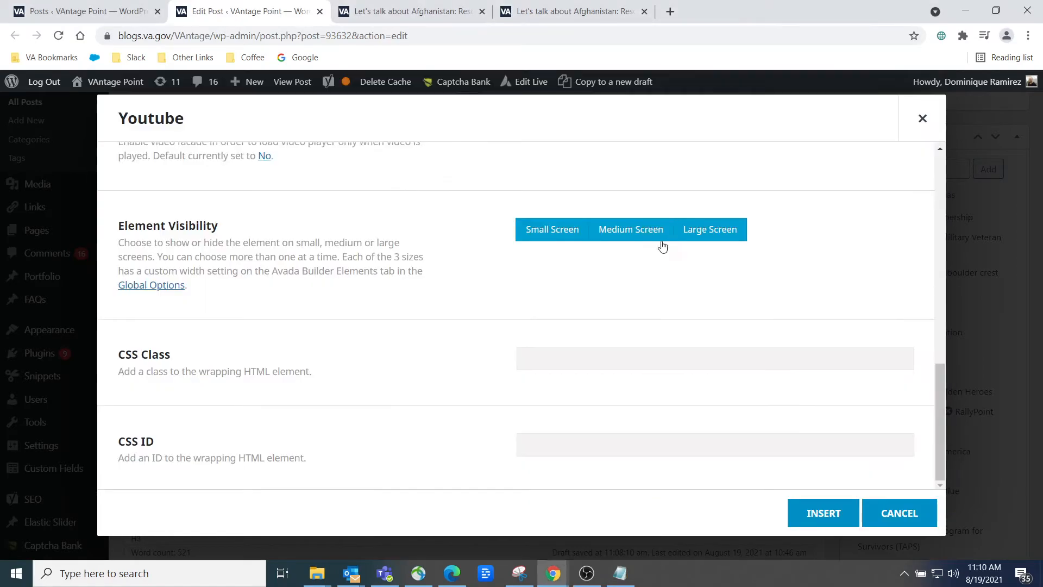
left_click(825, 516)
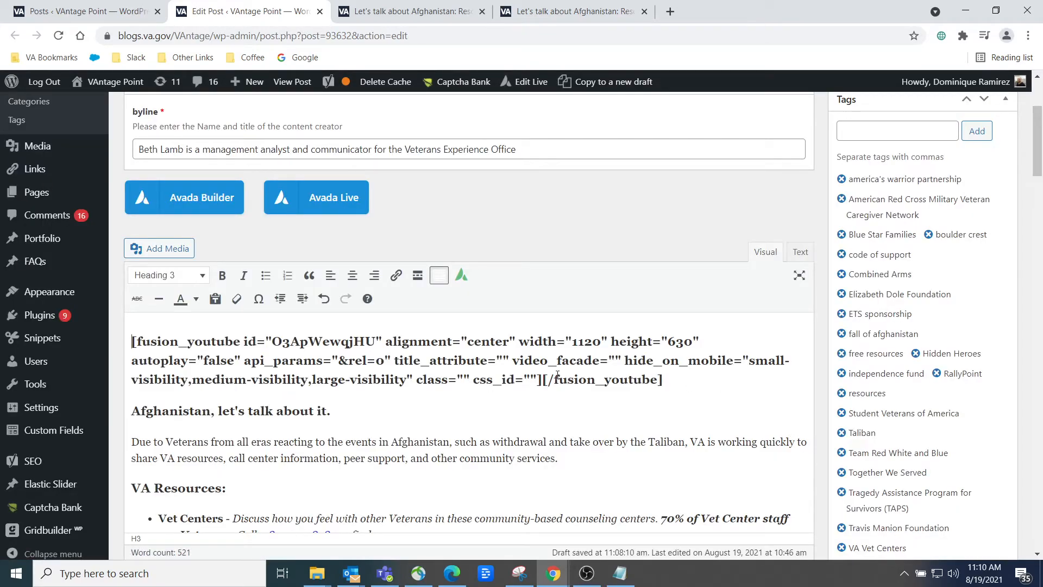
Step: Copy the generated fusion_youtube shortcode from the post, paste it into Notepad above the video ID, and highlight it for comparison
left_click_drag(683, 382, 129, 342)
key("ctrl+c")
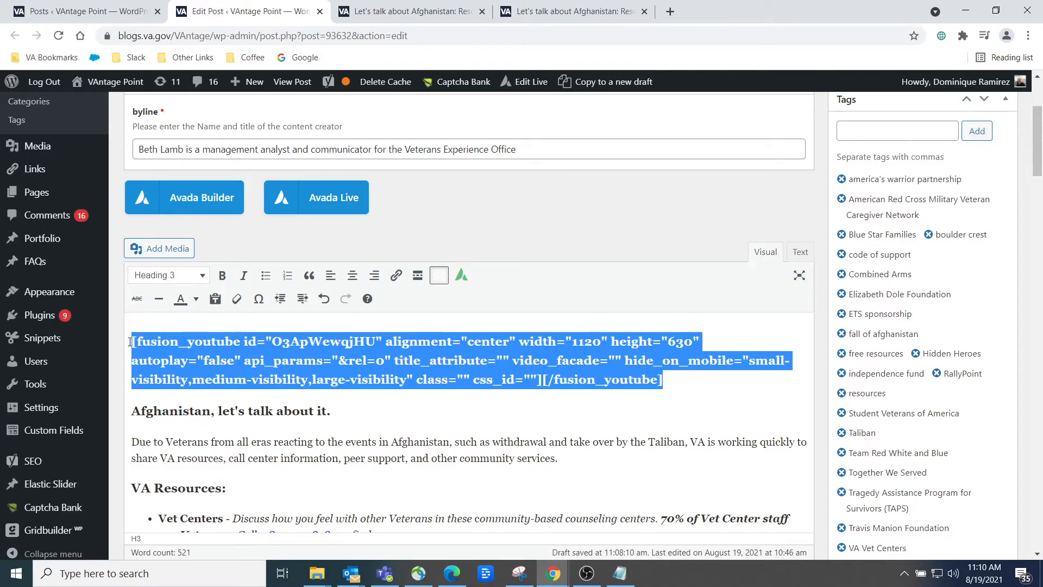
key("alt+Tab")
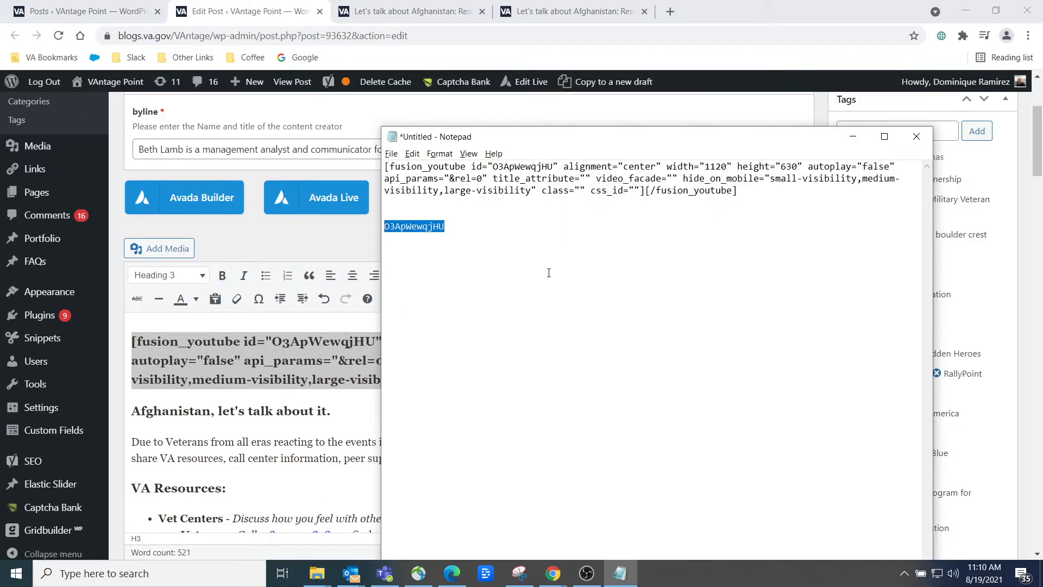
key("Up")
key("Return")
key("Return")
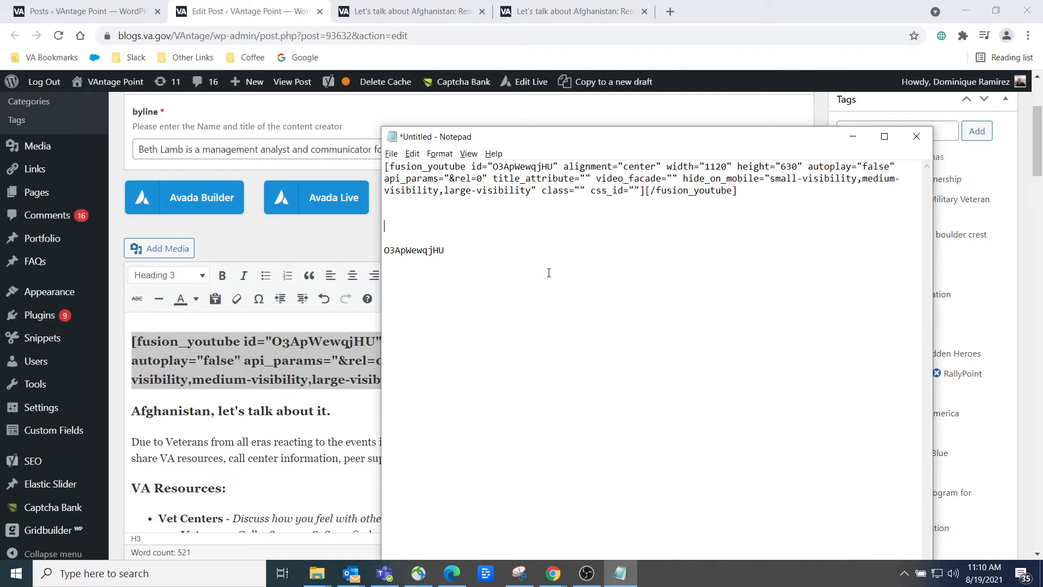
key("ctrl+v")
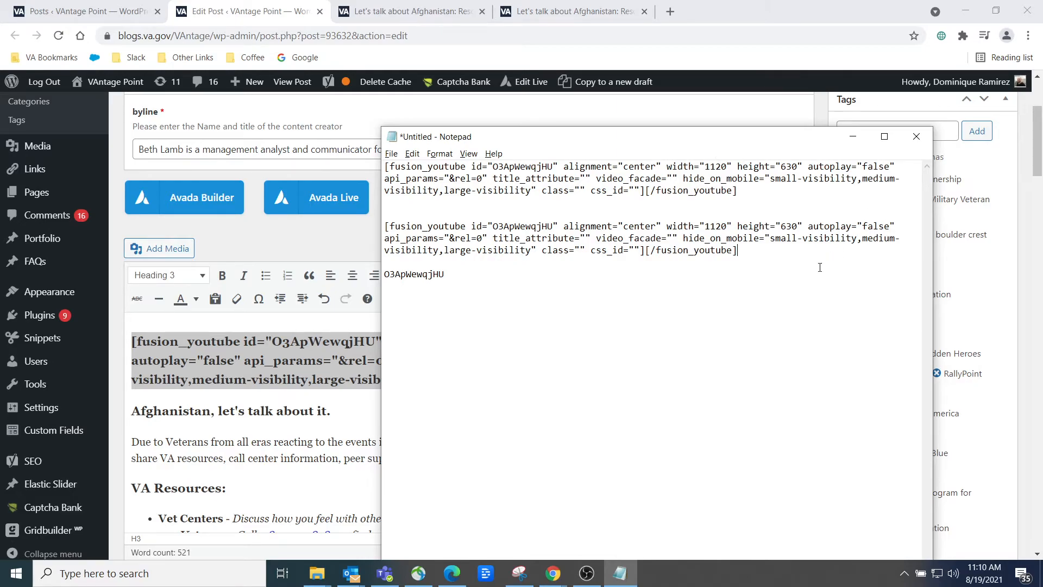
left_click_drag(739, 251, 384, 226)
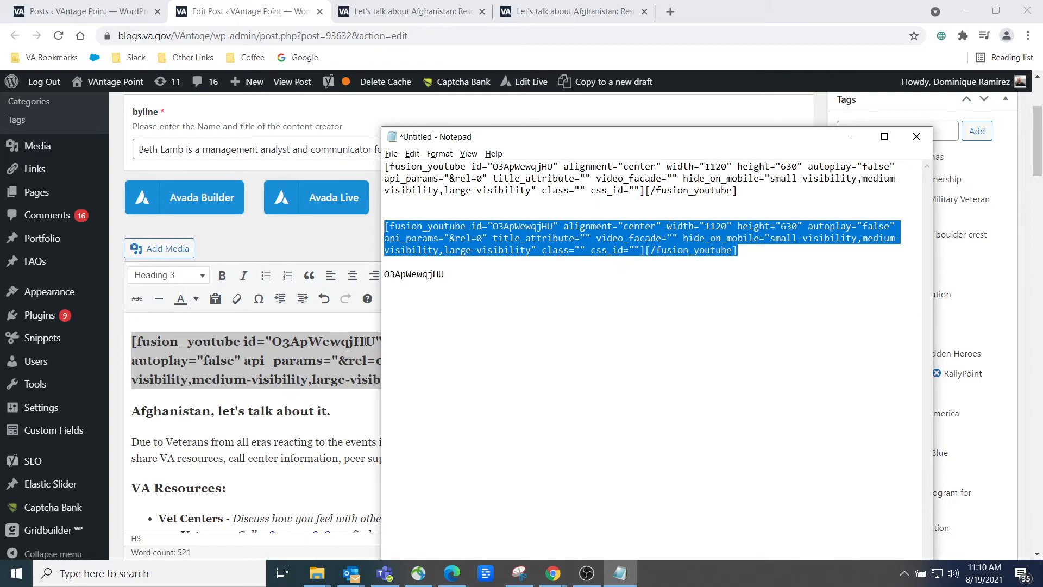
Step: Return to the Edit Post page in Chrome and delete the generated fusion_youtube shortcode above the "Afghanistan, let's talk about it." heading
left_click(310, 337)
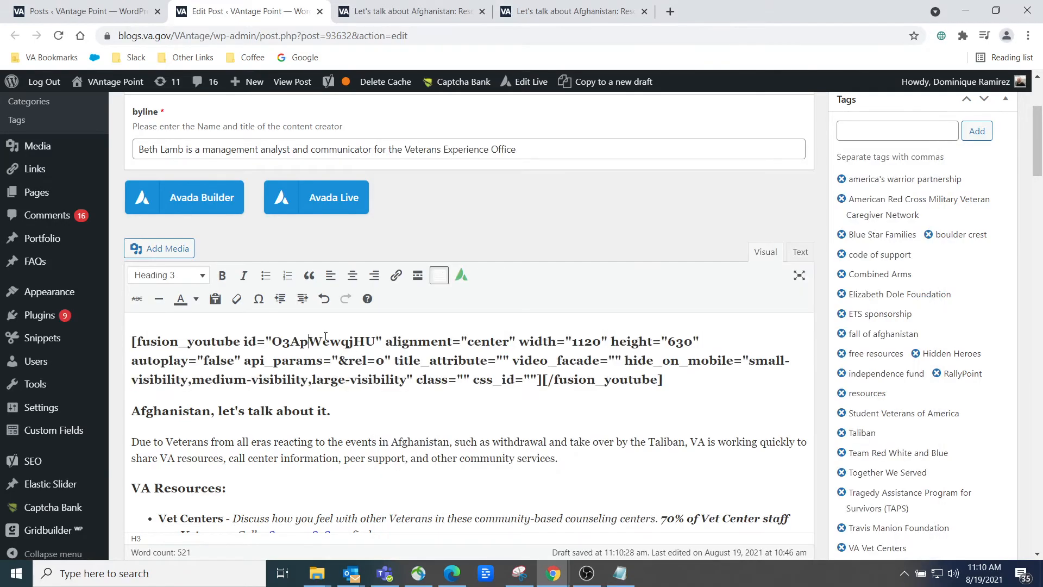
triple_click(672, 377)
mouse_move(77, 345)
key("BackSpace")
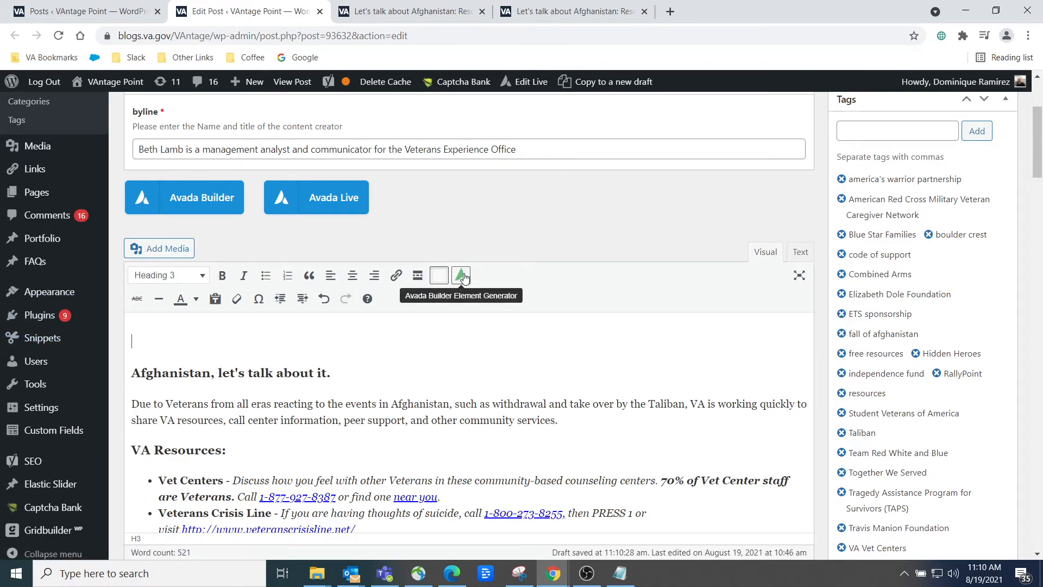
Step: Open the Youtube design element from the Avada Builder Element Generator for the empty line above the "Afghanistan, let's talk about it." heading
left_click(463, 276)
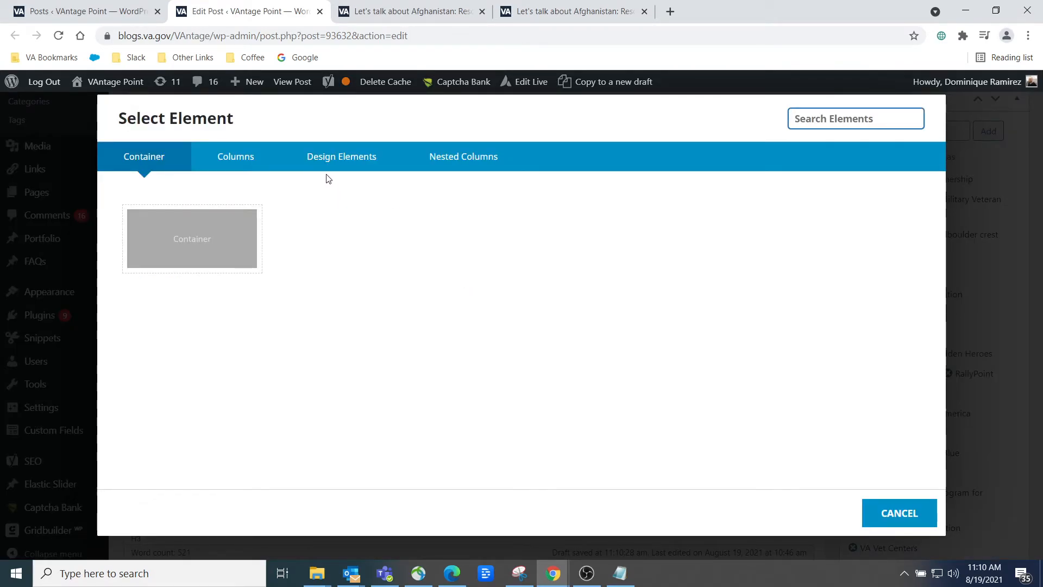
left_click(348, 157)
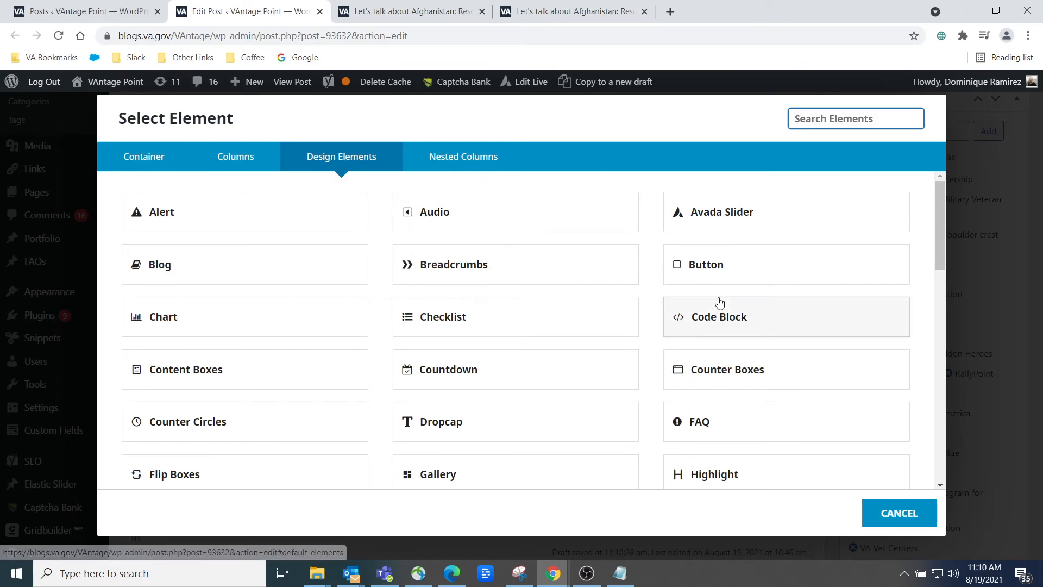
scroll(720, 303, "down", 9)
scroll(702, 315, "down", 1)
scroll(702, 317, "down", 3)
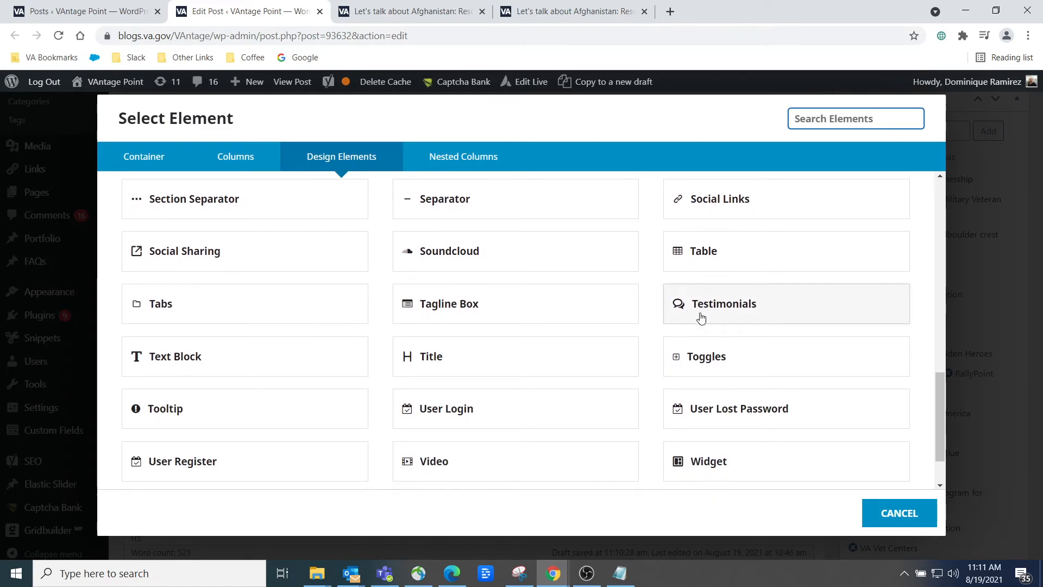
scroll(702, 316, "down", 2)
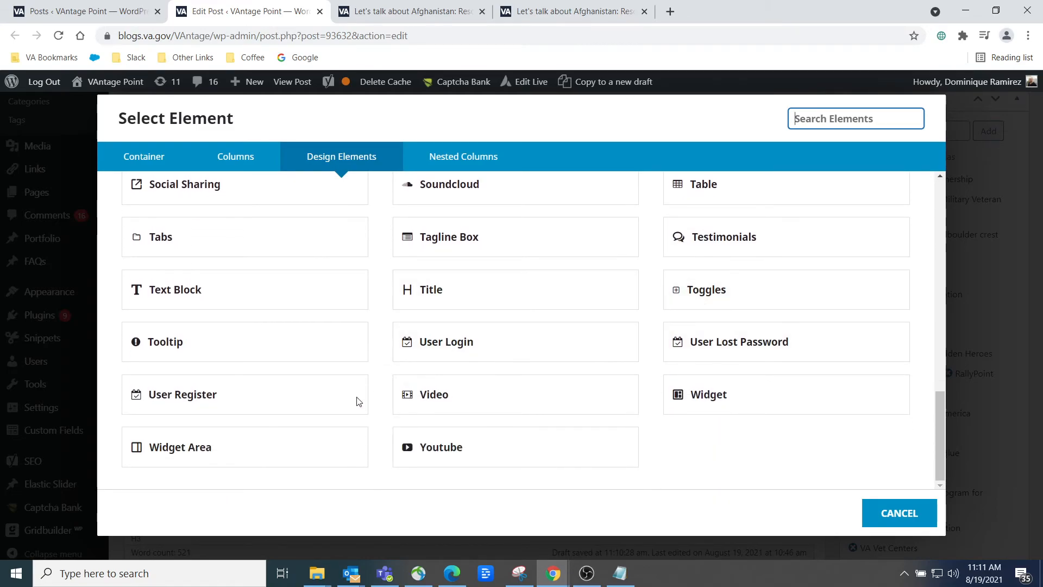
left_click(422, 448)
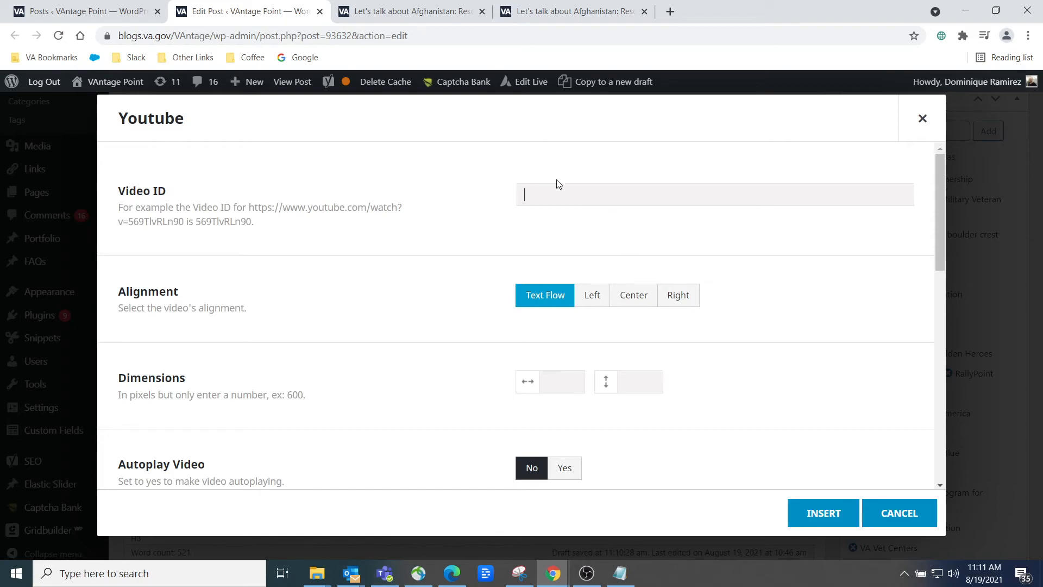
Step: Copy the video ID O3ApWewqjHU from Notepad and paste it as the Youtube element's Video ID in Chrome
key("alt+Tab")
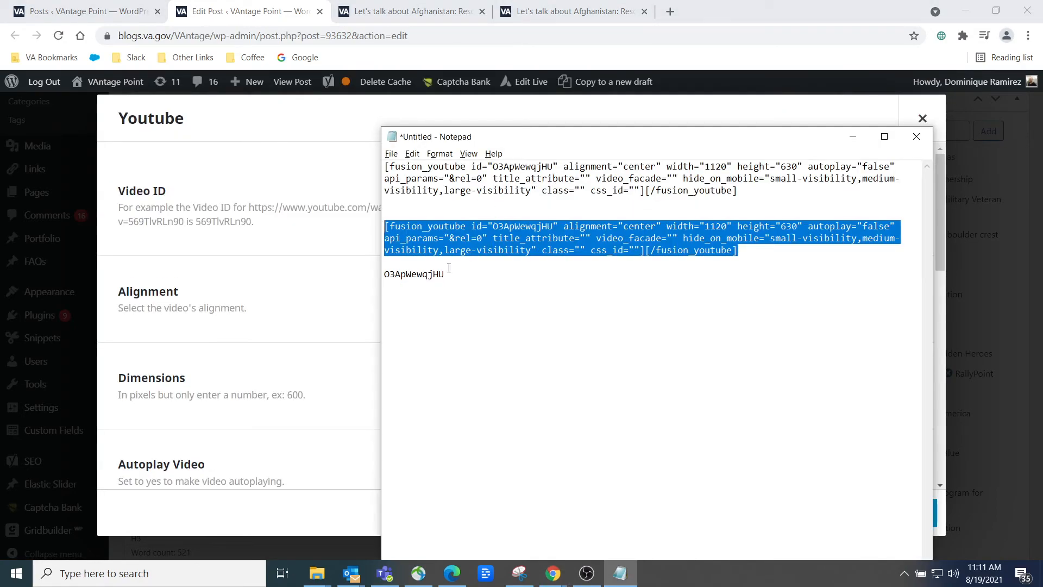
left_click(445, 284)
left_click_drag(454, 275, 375, 281)
key("ctrl+c")
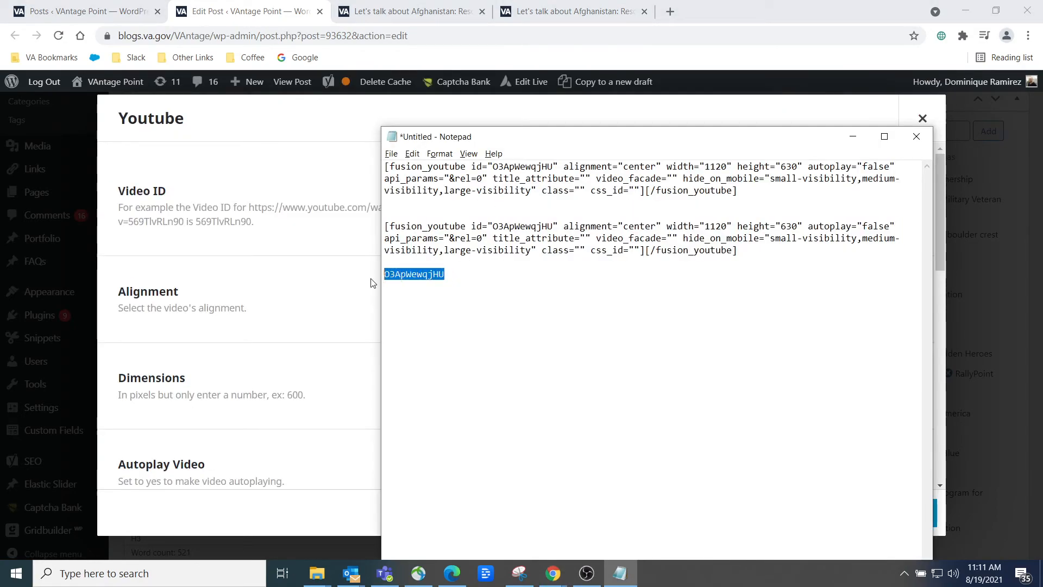
left_click(375, 281)
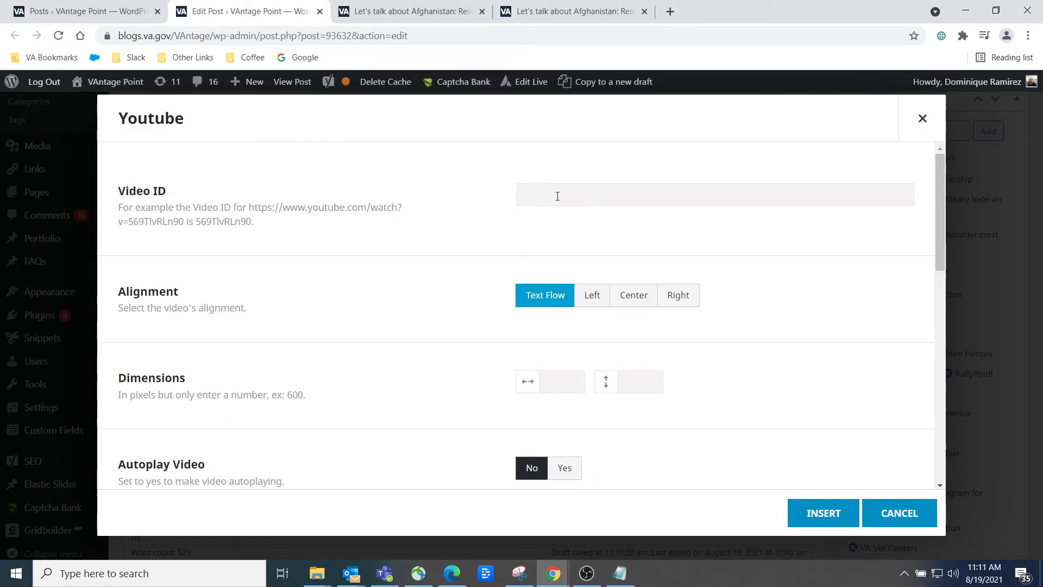
key("ctrl+v")
Step: Set the Youtube element's alignment to Center and its dimensions to 1120 by 630 pixels, checking against the shortcode in Notepad
left_click(634, 295)
left_click(562, 381)
type("1120")
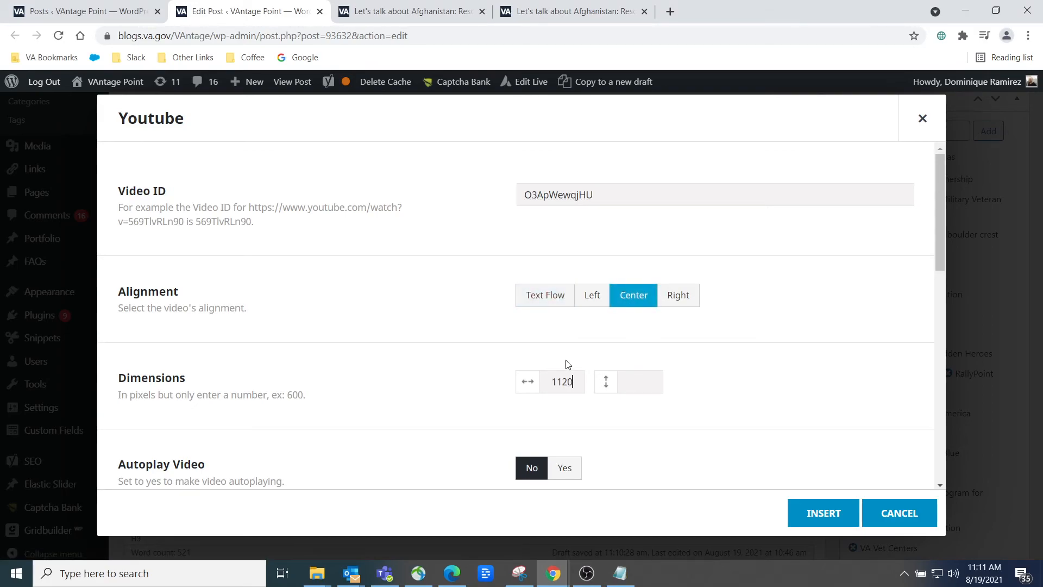
key("Tab")
type("630")
key("alt+Tab")
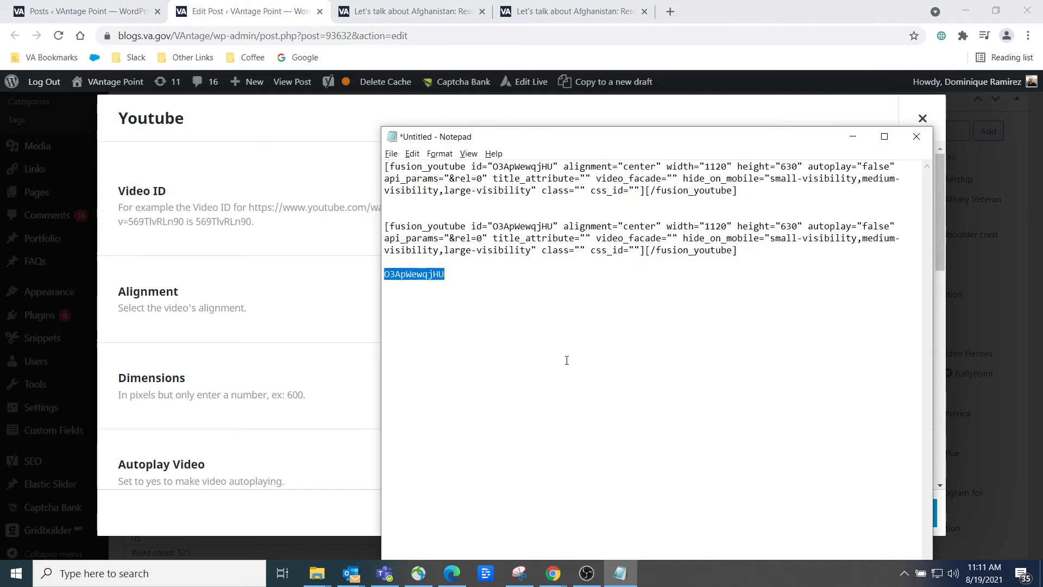
key("alt+Tab")
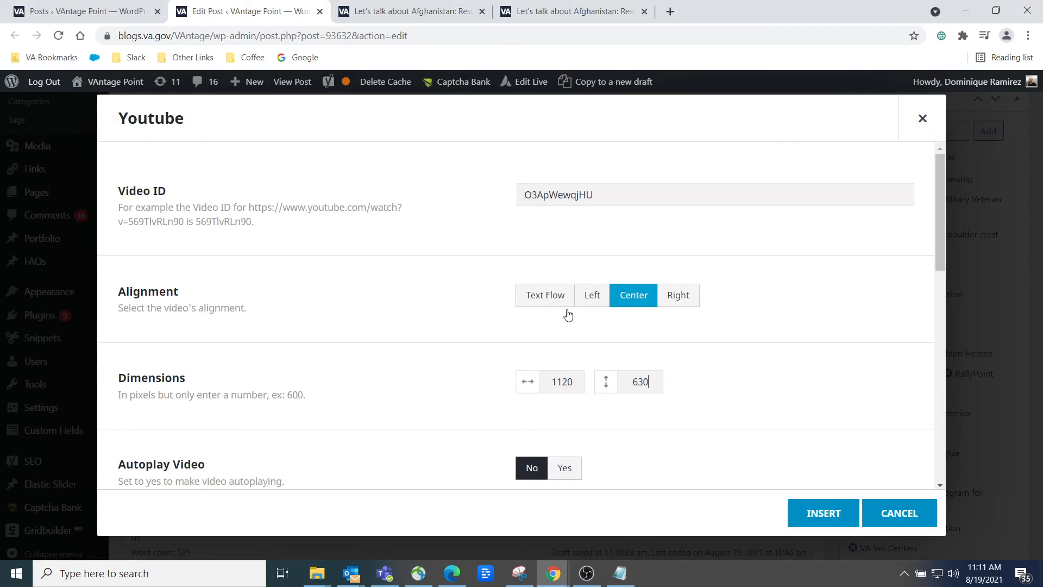
Step: Copy &rel=0 from the Additional API Parameter description and paste it as that parameter's value
scroll(572, 303, "down", 2)
scroll(489, 336, "down", 3)
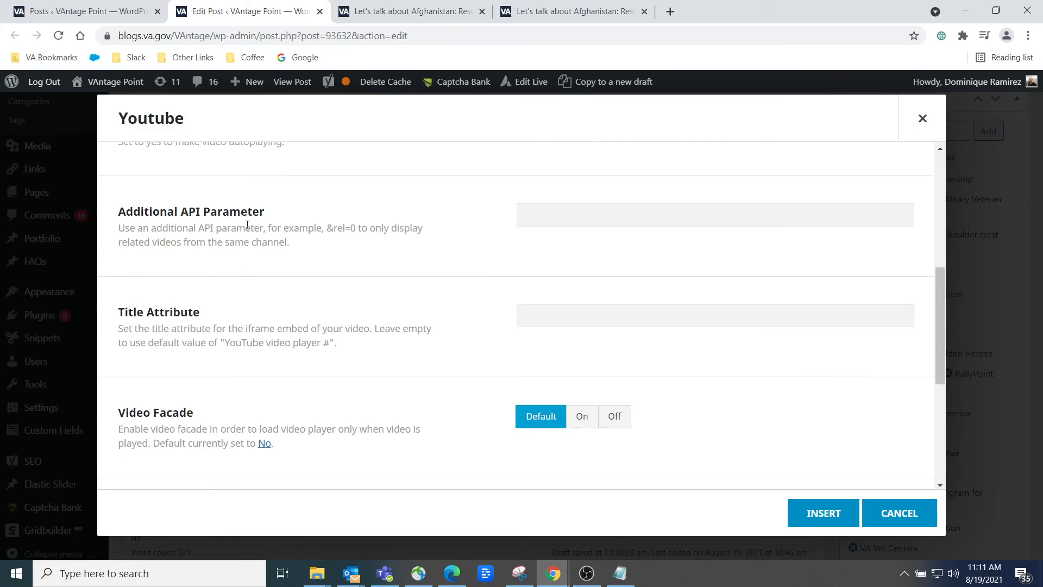
left_click_drag(326, 227, 356, 228)
key("ctrl+c")
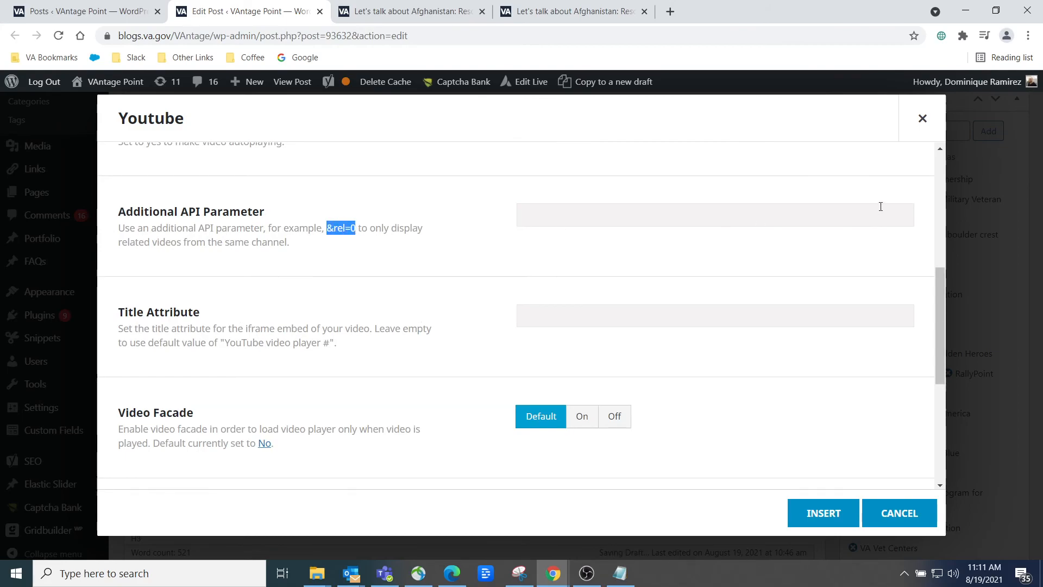
left_click(675, 215)
key("ctrl+v")
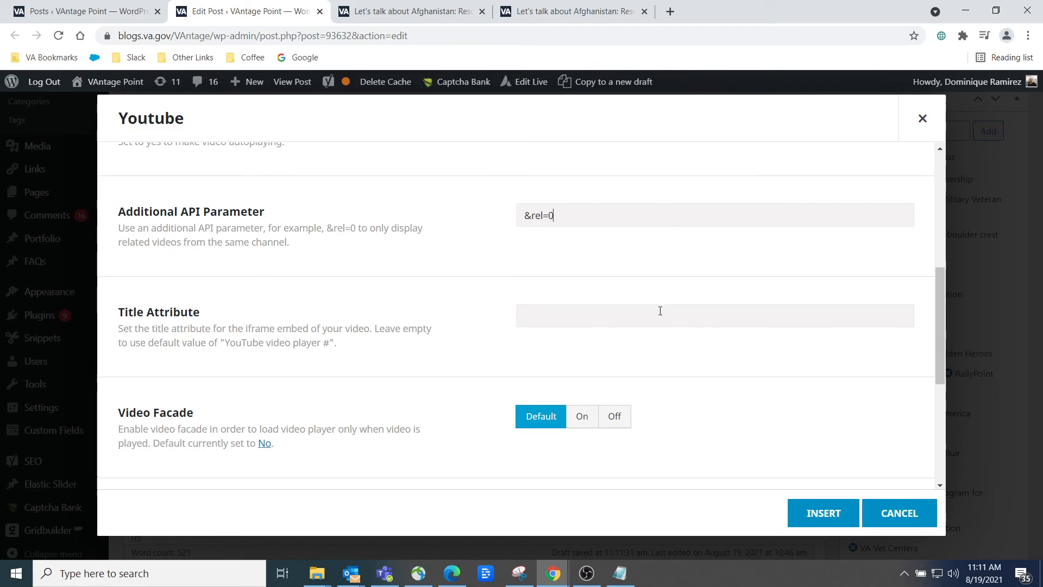
Step: Keep the default video facade, element visibility and CSS settings, and insert the Youtube element into the post
scroll(597, 293, "down", 2)
scroll(525, 288, "down", 3)
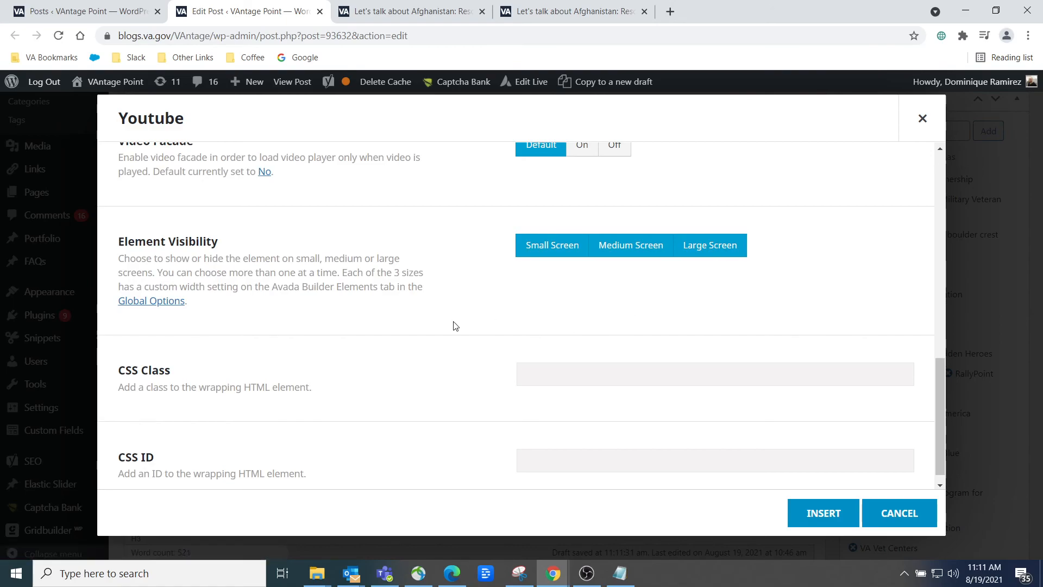
scroll(482, 323, "down", 1)
left_click(823, 513)
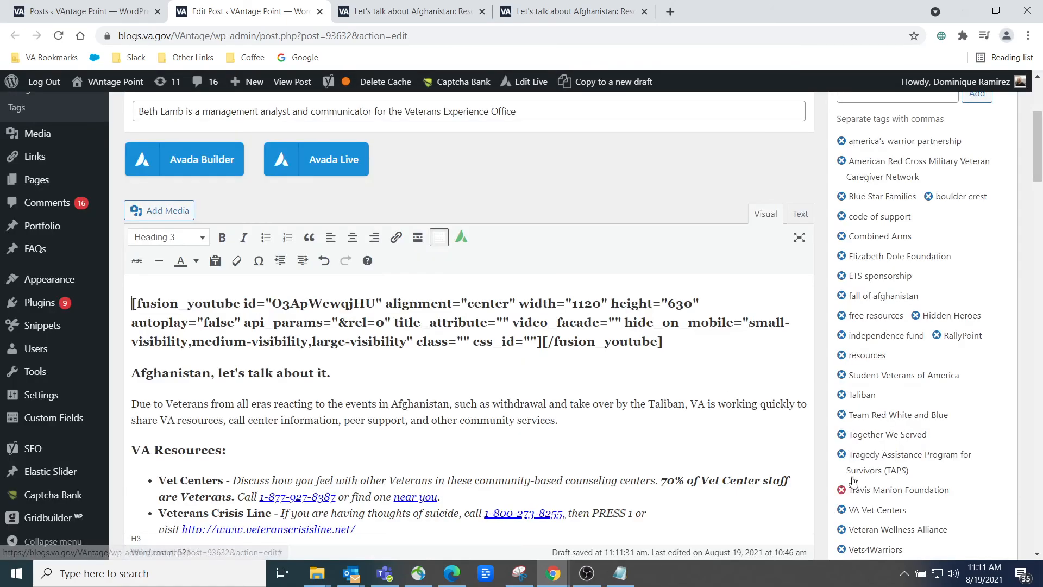
Step: Highlight the inserted fusion_youtube shortcode in the post and compare it with the shortcodes saved in Notepad
left_click(627, 336)
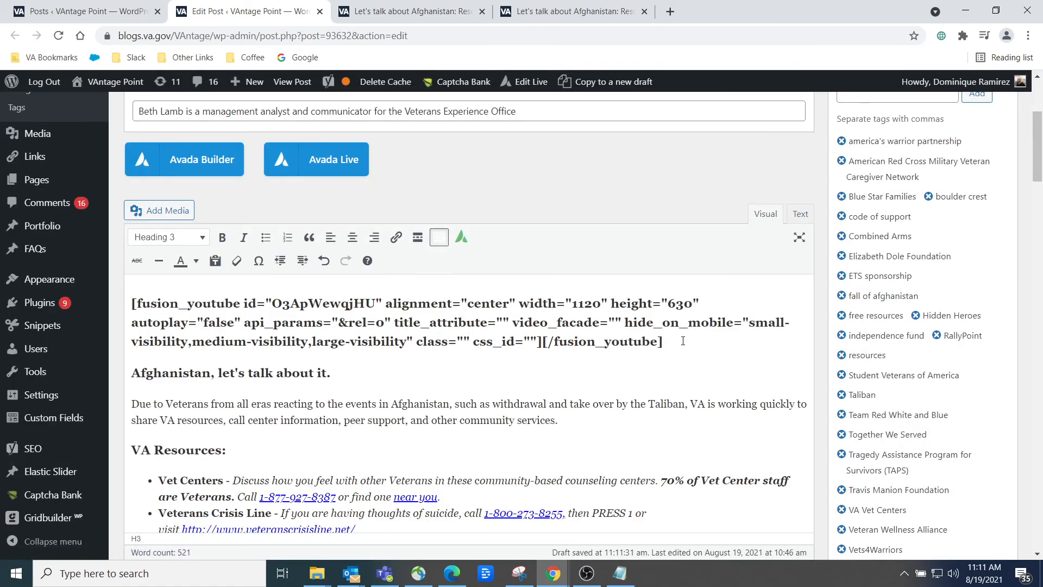
left_click_drag(682, 340, 120, 296)
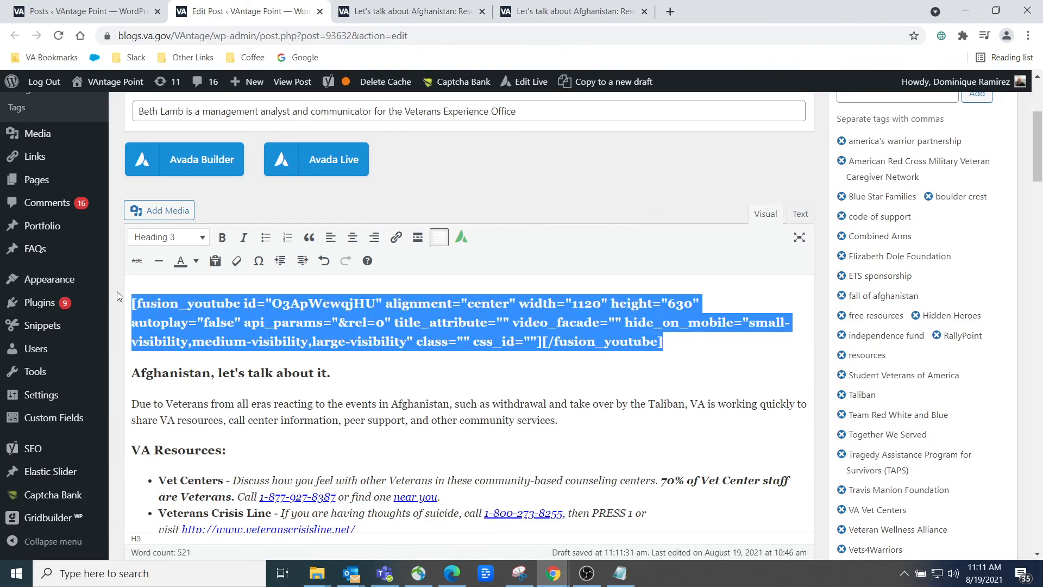
key("alt+Tab")
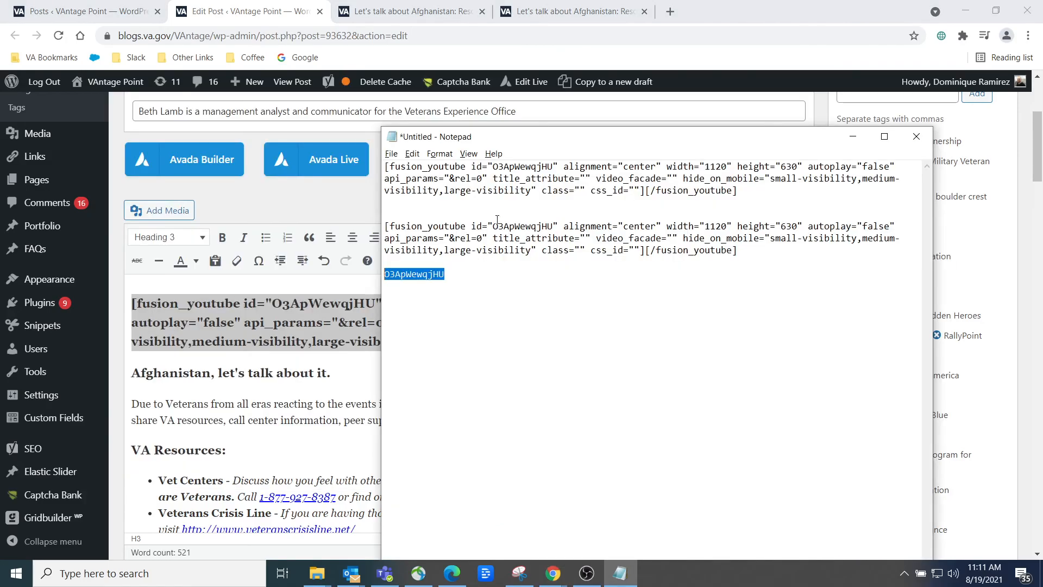
left_click(632, 247)
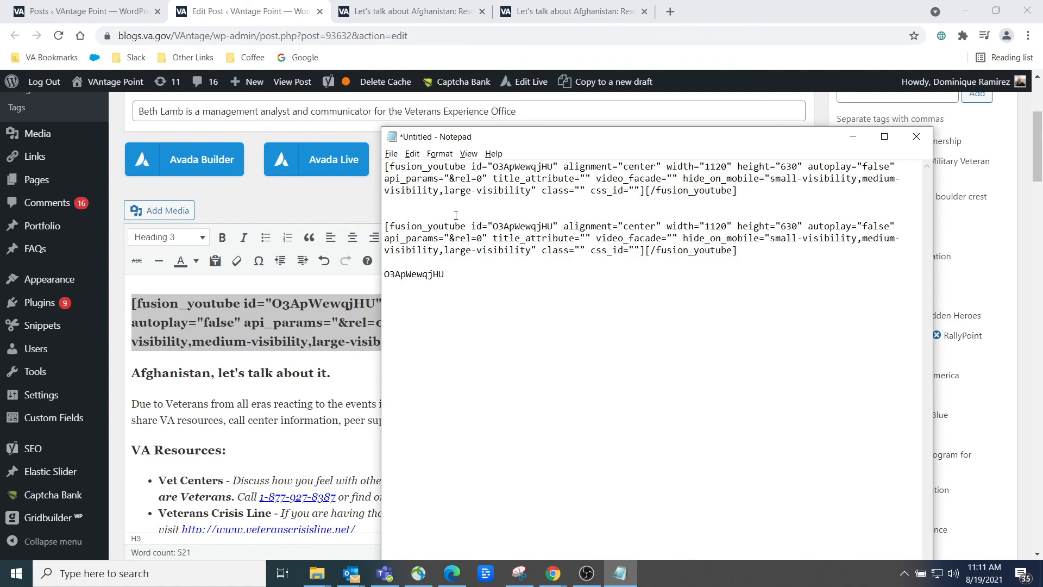